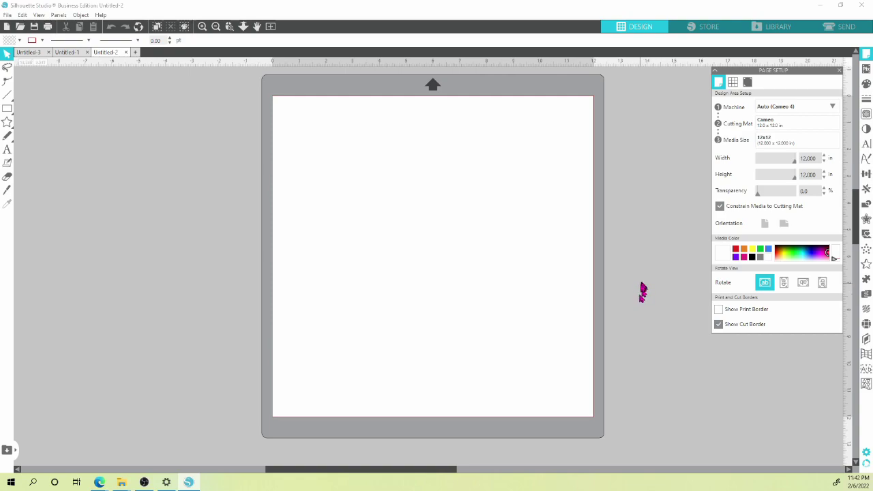
# Step: Open the grid options in the page setup and turn the page grid on and off
pyautogui.click(723, 207)
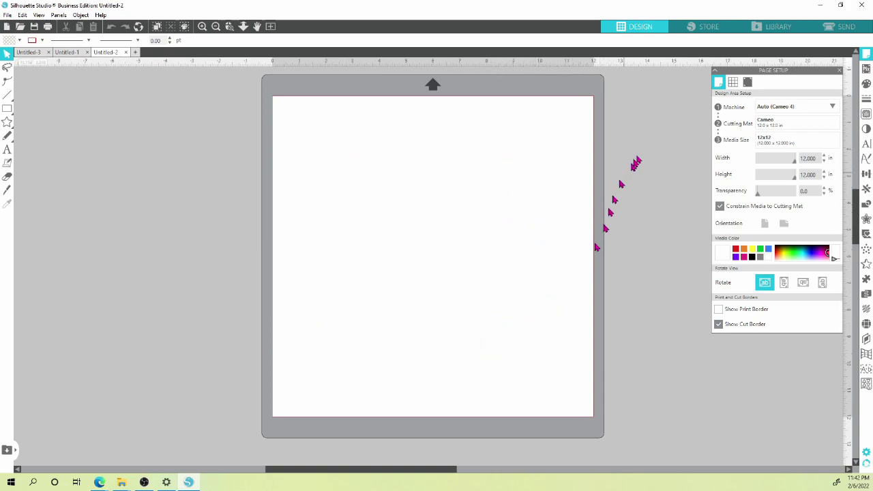
pyautogui.click(866, 58)
pyautogui.click(867, 57)
pyautogui.click(733, 83)
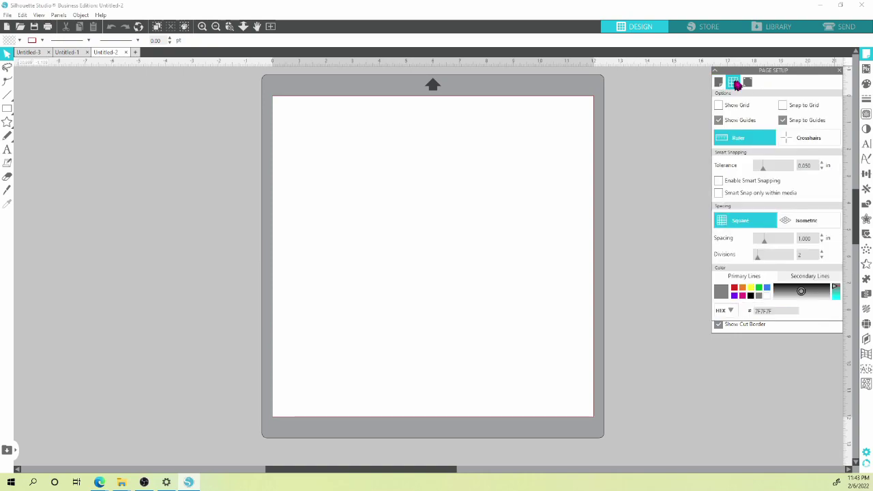
pyautogui.click(720, 105)
pyautogui.click(720, 106)
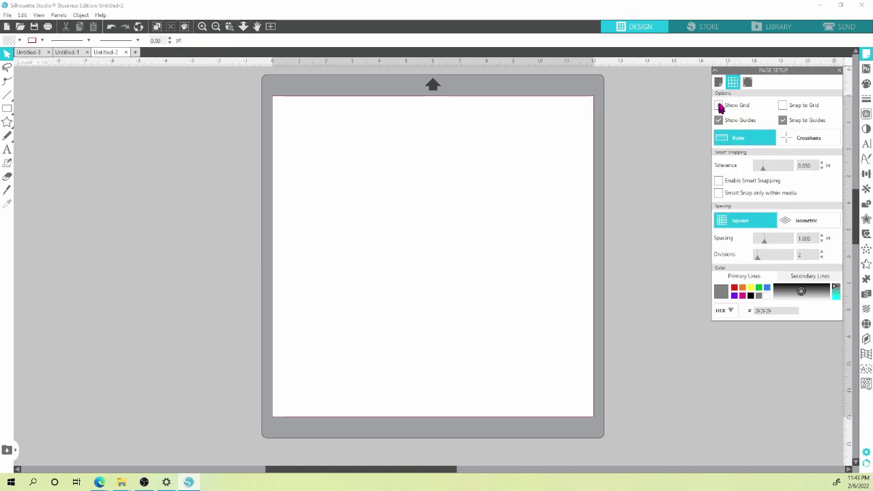
pyautogui.click(721, 106)
pyautogui.click(720, 106)
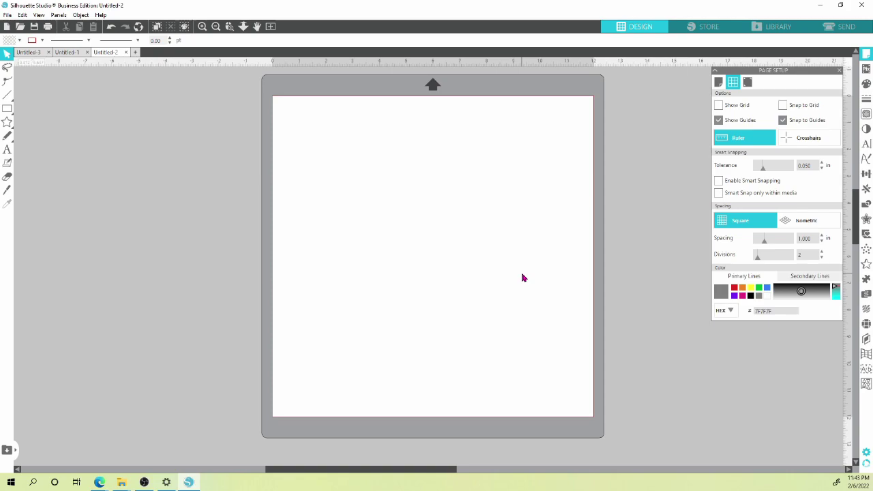
# Step: Toggle the page grid a few times, close the Page Setup options, and hide the grid
pyautogui.click(745, 107)
pyautogui.press('g')
pyautogui.press('g')
pyautogui.press('g')
pyautogui.press('g')
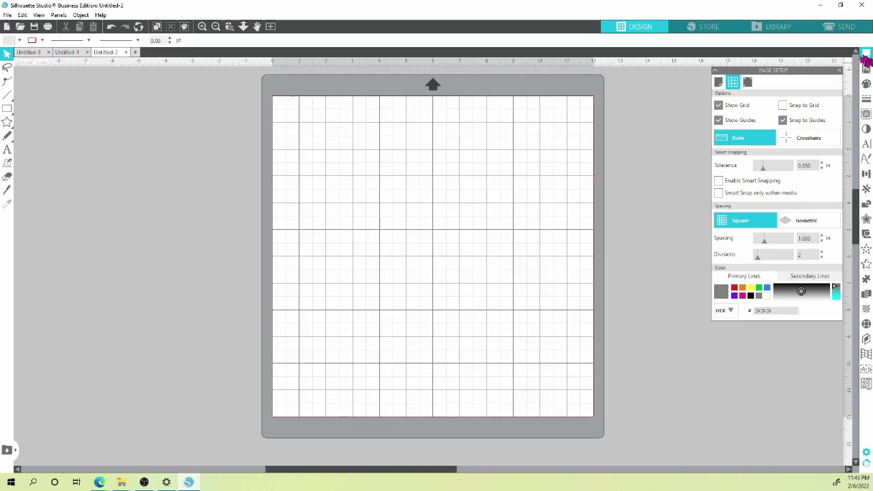
pyautogui.click(839, 71)
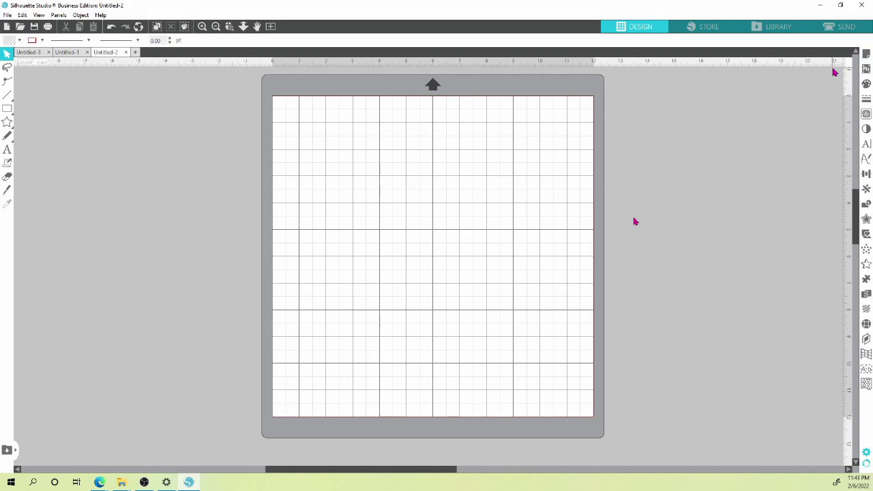
pyautogui.press('g')
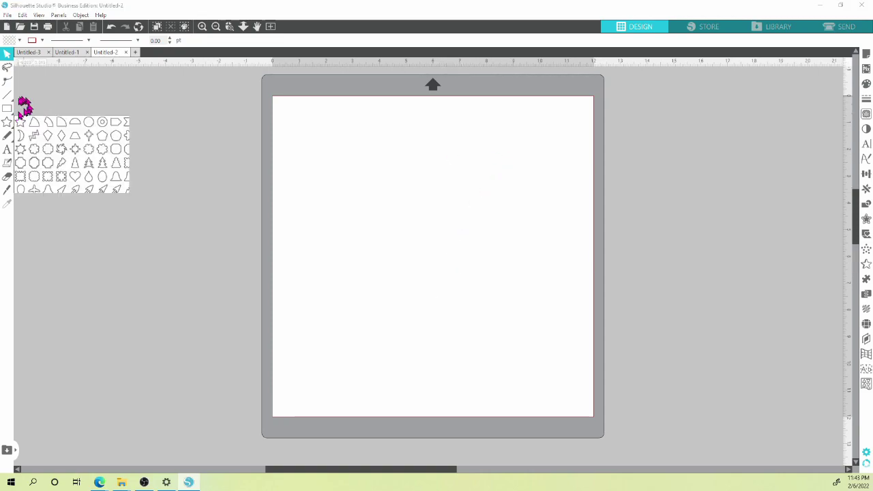
# Step: Draw a rectangle about 4.96 by 2.99 in near the middle of the page and fill it with teal
pyautogui.click(21, 110)
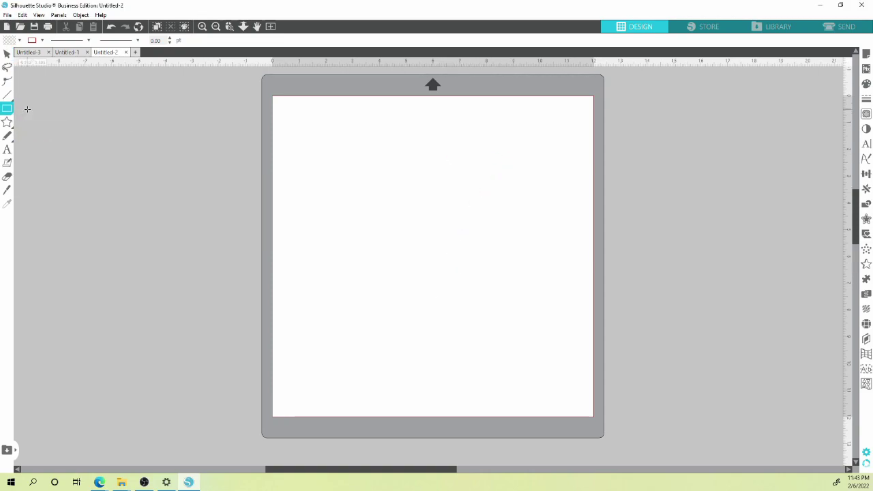
pyautogui.moveTo(367, 201)
pyautogui.mouseDown()
pyautogui.moveTo(445, 277)
pyautogui.moveTo(462, 281)
pyautogui.moveTo(470, 255)
pyautogui.moveTo(491, 251)
pyautogui.moveTo(413, 302)
pyautogui.moveTo(487, 272)
pyautogui.moveTo(501, 284)
pyautogui.mouseUp()
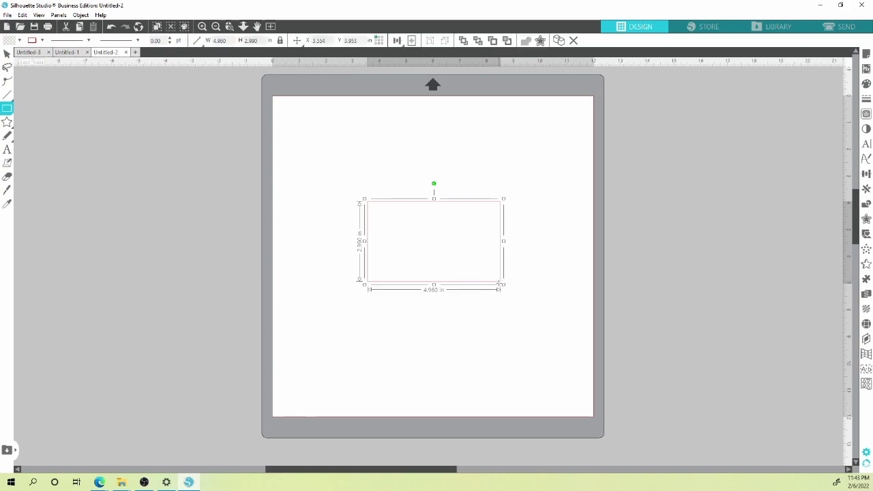
pyautogui.click(20, 42)
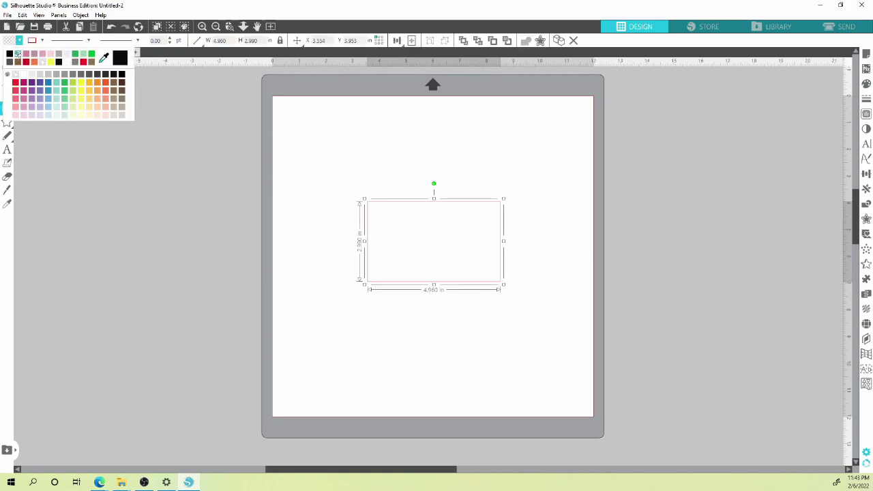
pyautogui.click(17, 55)
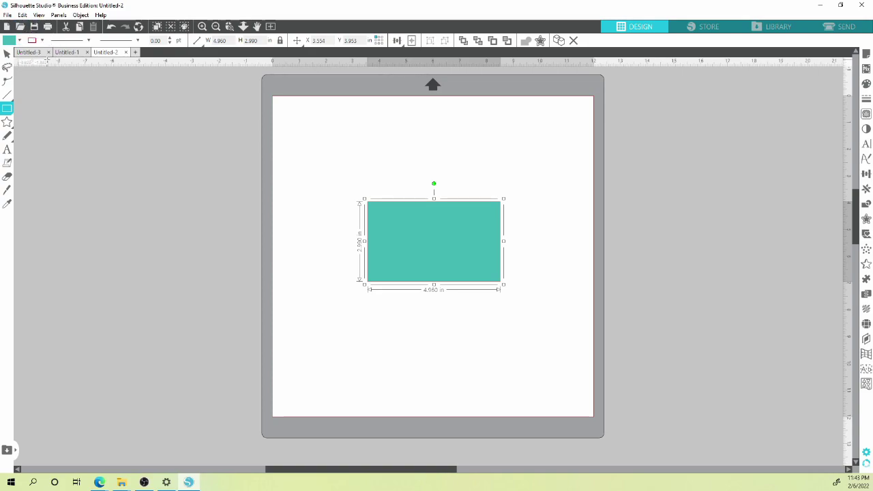
pyautogui.click(7, 53)
pyautogui.click(630, 199)
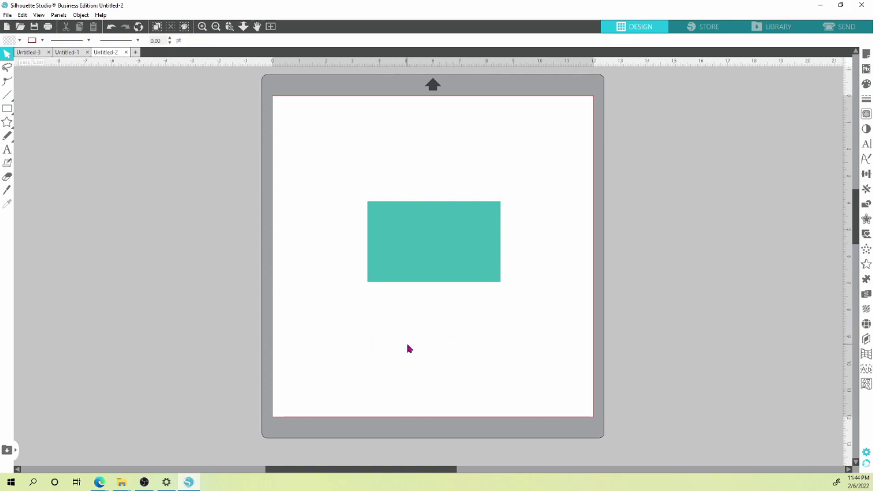
# Step: Draw a straight outline knife line about 3.35 in wide across the rectangle's upper-right corner, and reposition the rectangle and line separately
pyautogui.click(8, 190)
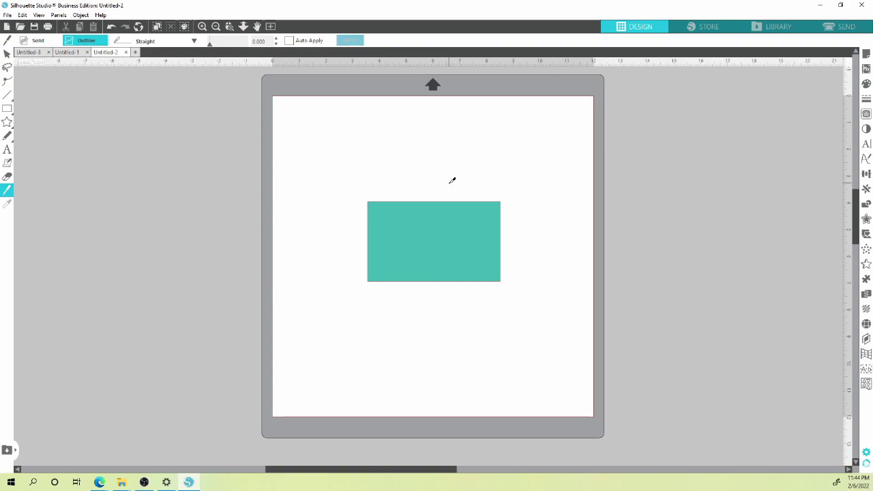
pyautogui.moveTo(438, 182); pyautogui.dragTo(532, 260)
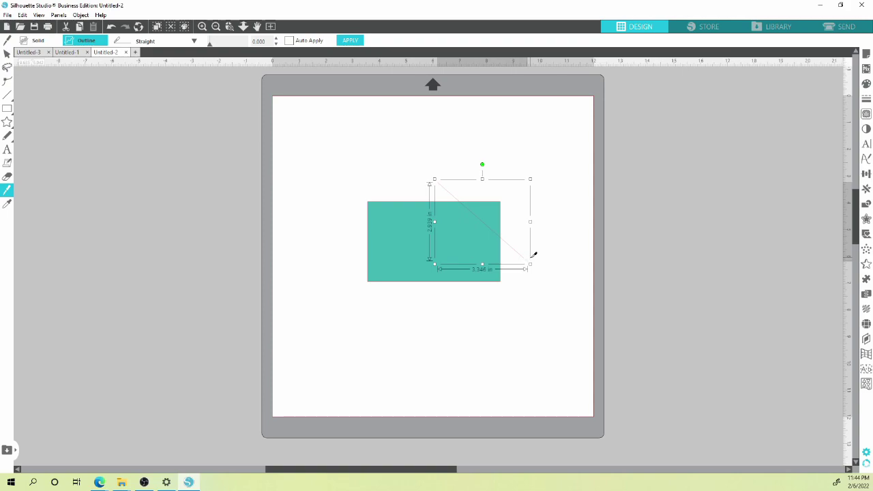
pyautogui.click(8, 53)
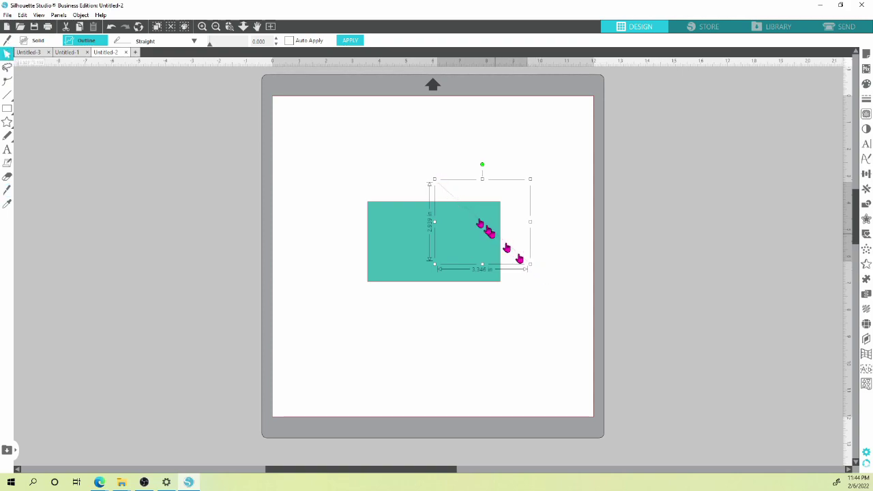
pyautogui.moveTo(398, 266); pyautogui.dragTo(413, 278)
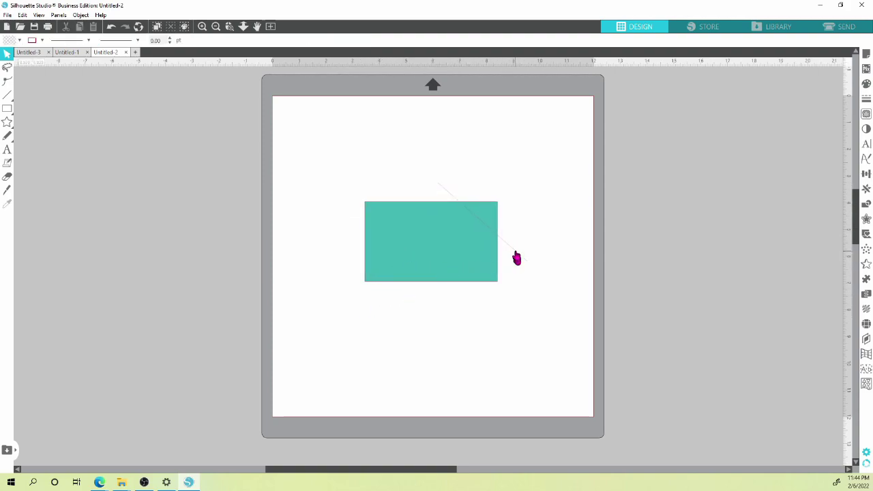
pyautogui.moveTo(529, 231); pyautogui.dragTo(512, 259)
pyautogui.click(498, 240)
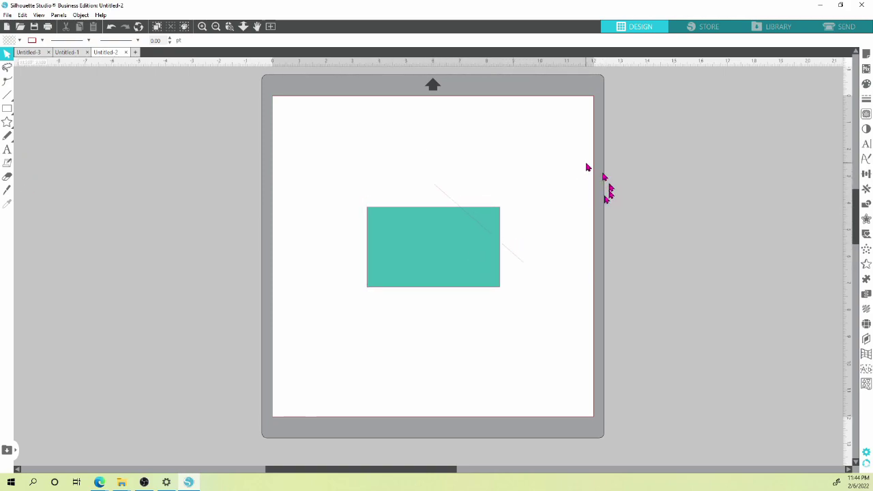
pyautogui.click(444, 198)
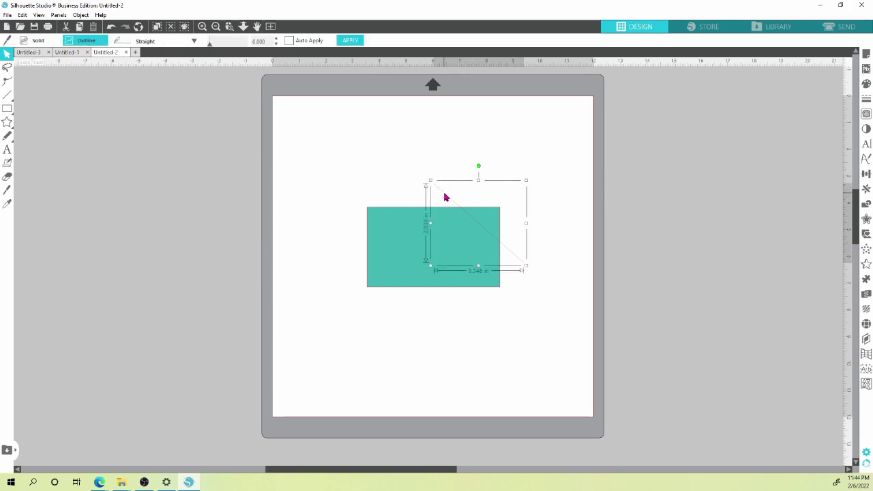
pyautogui.click(352, 40)
# Step: Draw a second straight knife line about 2.06 in wide through the rectangle's middle and remove it
pyautogui.click(7, 190)
pyautogui.moveTo(404, 185); pyautogui.dragTo(462, 300)
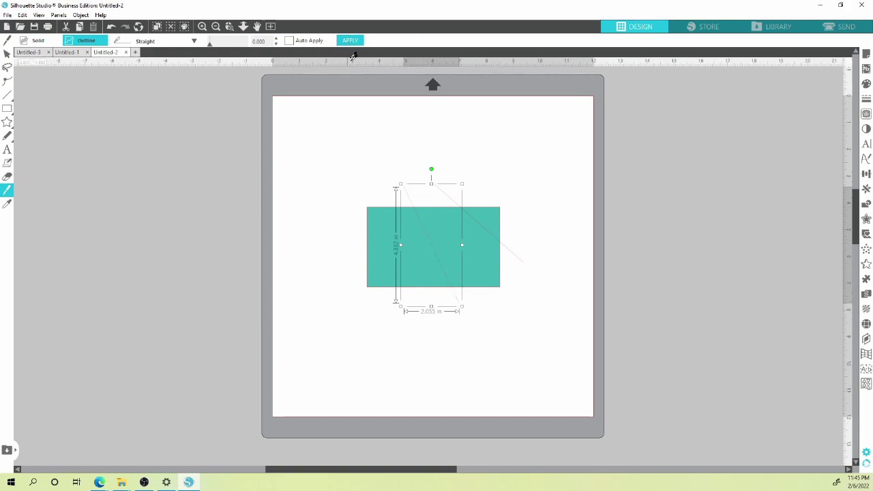
pyautogui.click(8, 54)
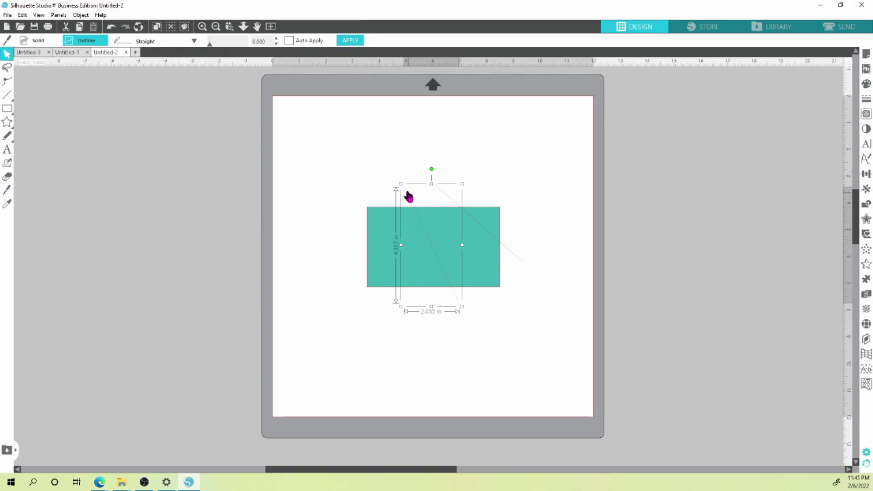
pyautogui.click(408, 197)
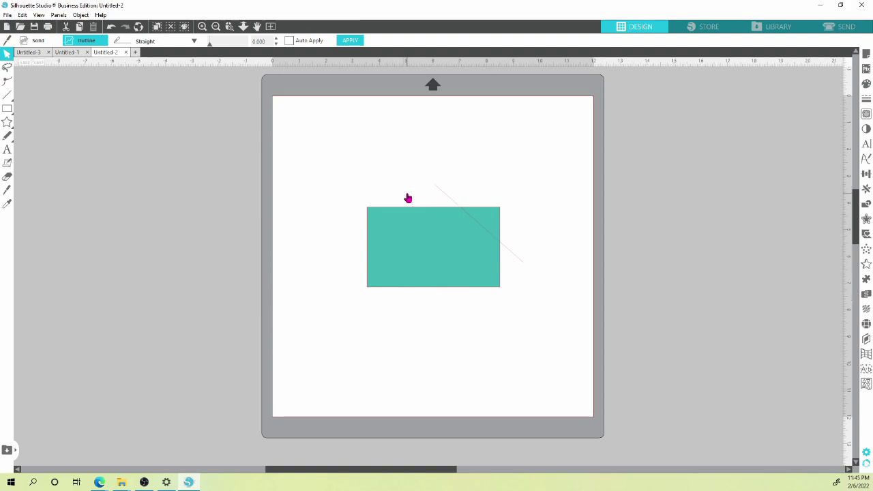
# Step: Apply the corner knife line to cut the rectangle, and remove the leftover line
pyautogui.click(444, 193)
pyautogui.click(352, 39)
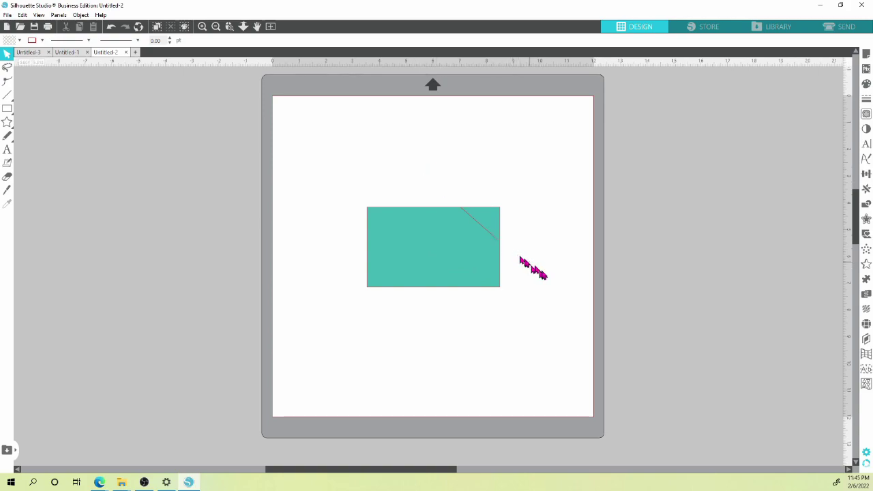
pyautogui.moveTo(467, 214); pyautogui.dragTo(505, 238)
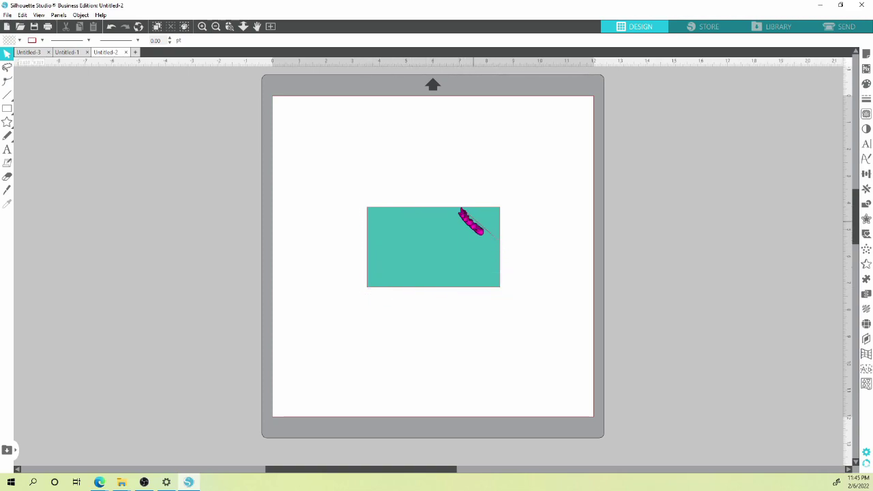
# Step: Separate the cut-off triangle from the larger piece, with a narrow gap between them
pyautogui.moveTo(494, 221); pyautogui.dragTo(510, 204)
pyautogui.moveTo(486, 246); pyautogui.dragTo(474, 261)
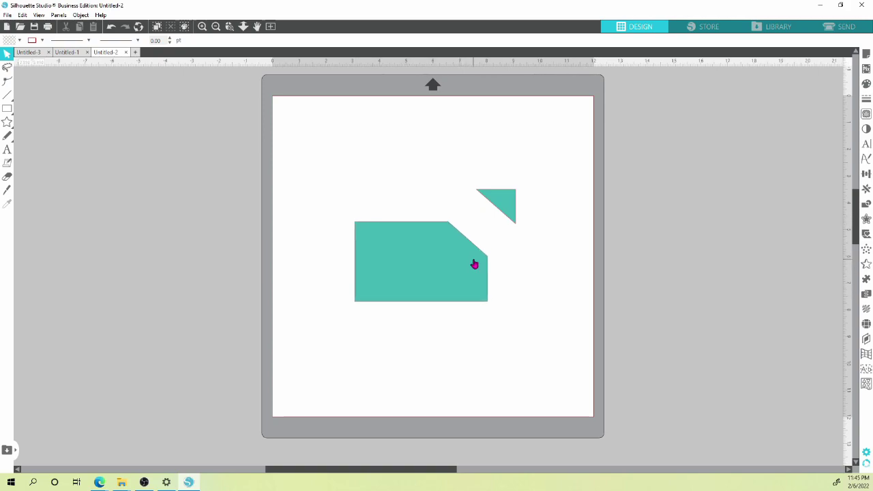
pyautogui.moveTo(508, 204); pyautogui.dragTo(490, 224)
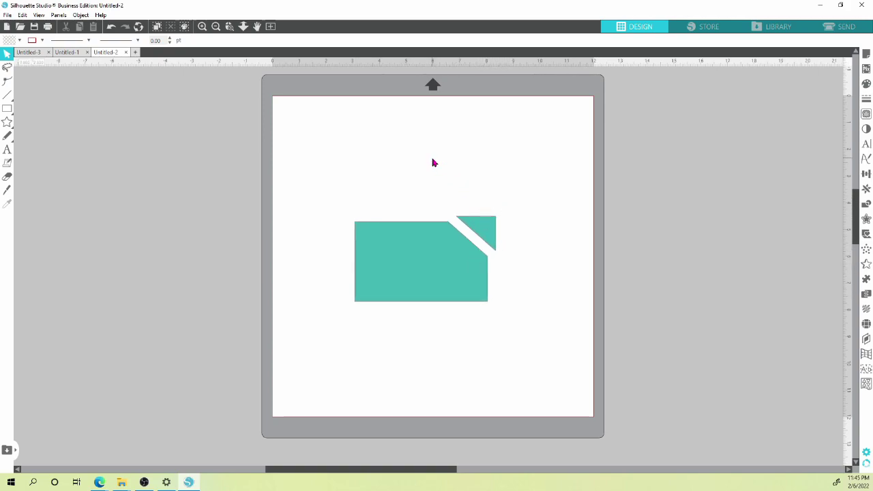
# Step: Draw a knife line about 2.38 in wide across the larger piece, try to align it with the piece's upper angled corner, and delete it
pyautogui.click(10, 189)
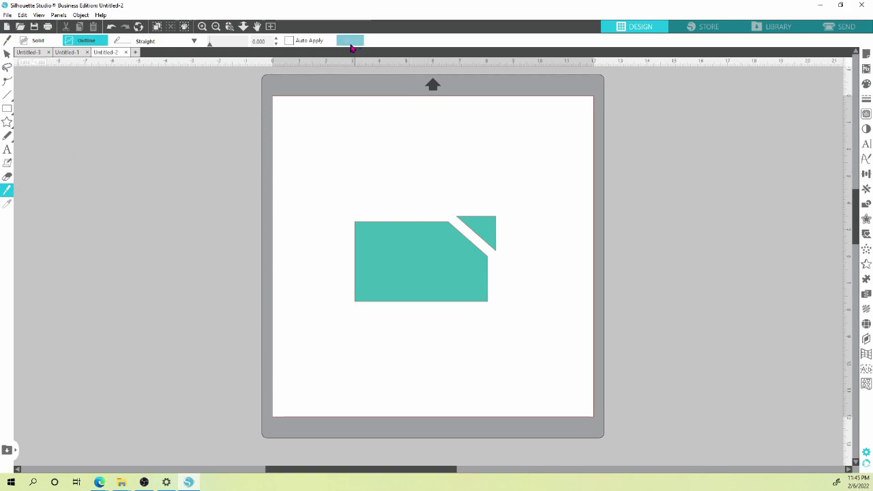
pyautogui.moveTo(406, 199); pyautogui.dragTo(471, 318)
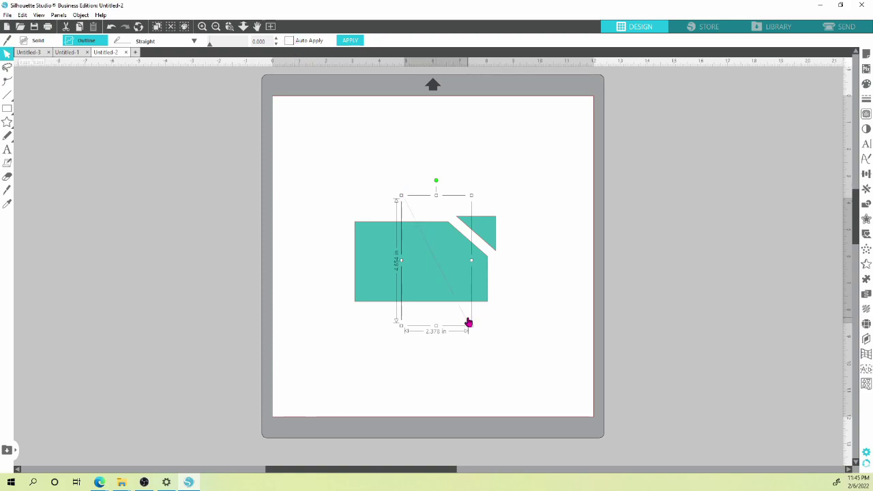
pyautogui.click(513, 265)
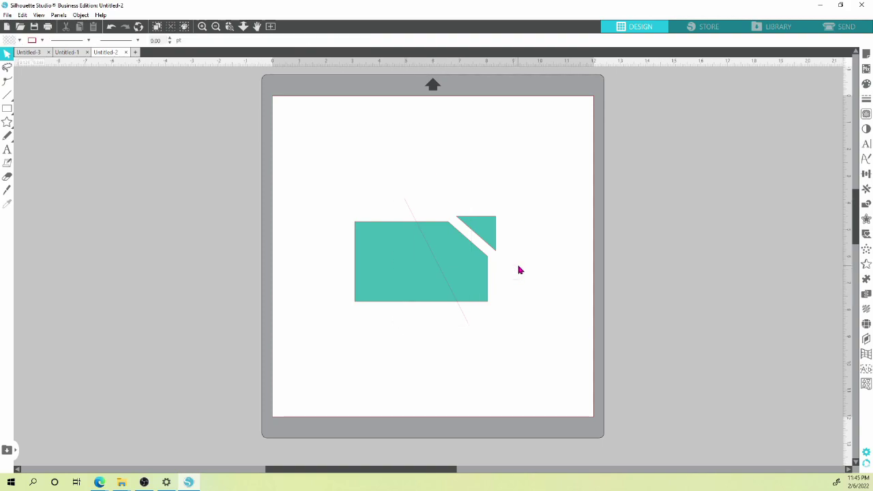
pyautogui.moveTo(466, 265); pyautogui.dragTo(449, 272)
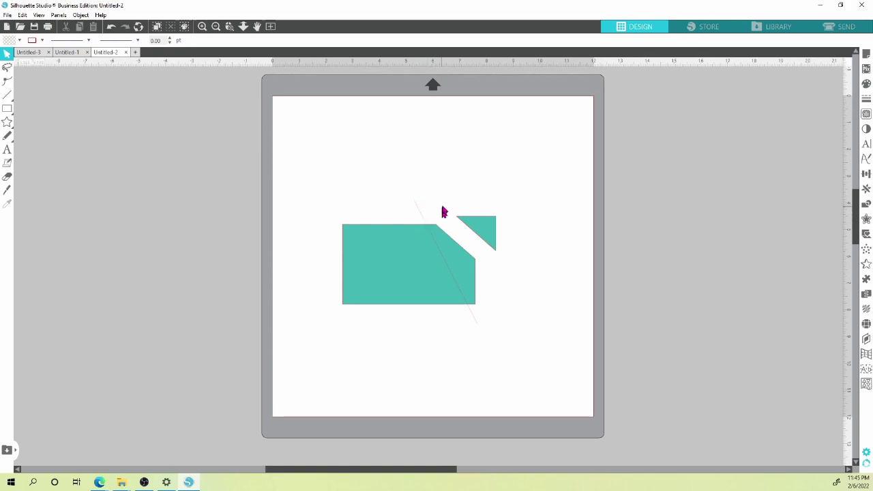
pyautogui.scroll(5, 446, 214)
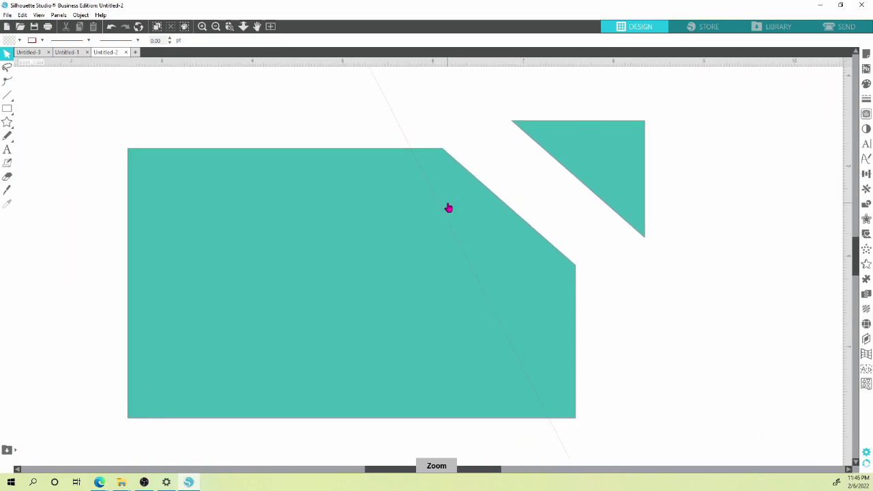
pyautogui.moveTo(399, 123); pyautogui.dragTo(439, 139)
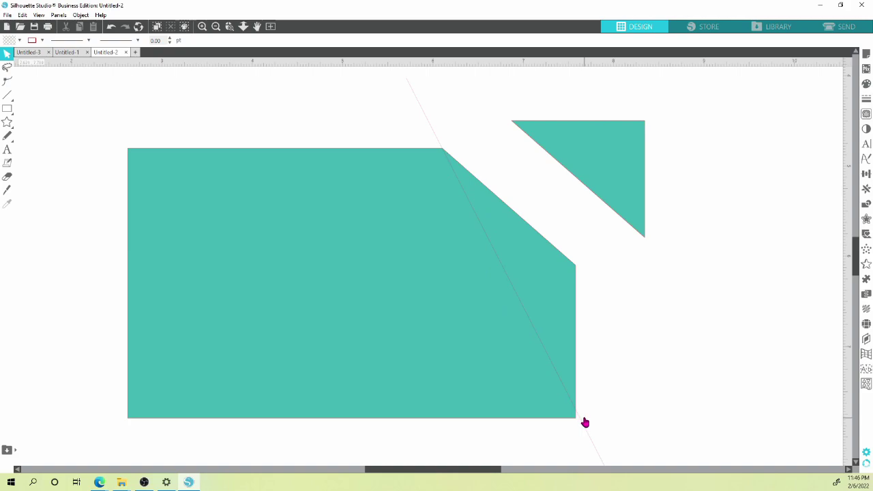
pyautogui.click(428, 117)
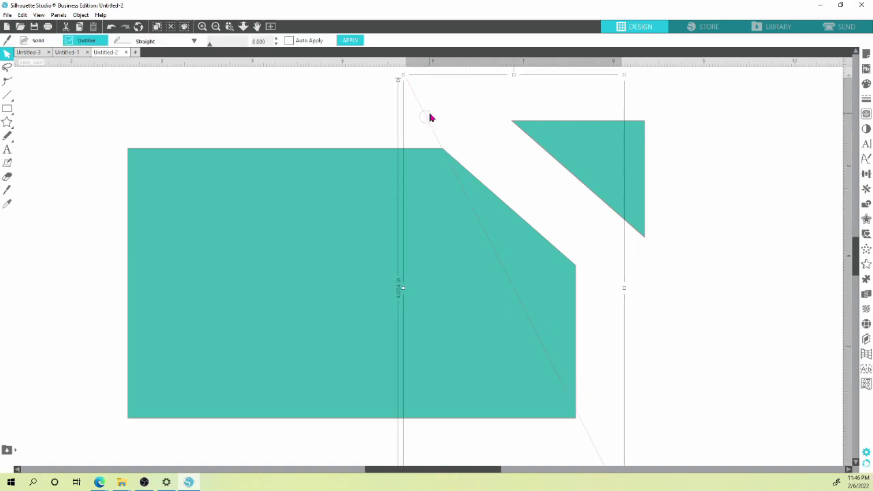
pyautogui.press('Delete')
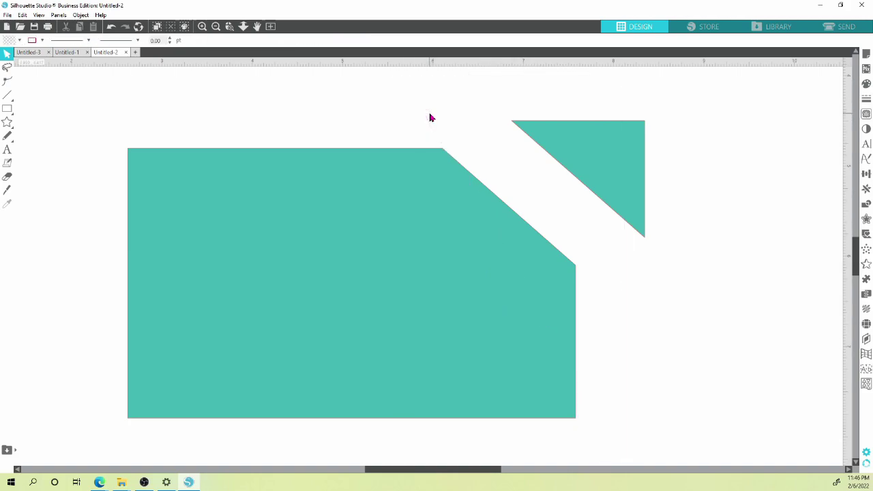
# Step: Draw a straight knife line through the larger piece's upper angled corner and its lower-right corner, and deselect it
pyautogui.click(8, 191)
pyautogui.moveTo(442, 138); pyautogui.dragTo(584, 428)
pyautogui.click(9, 55)
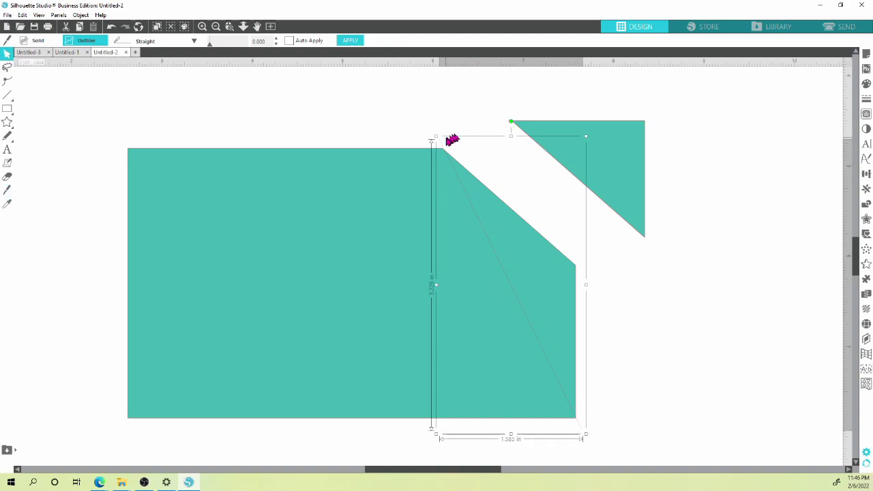
pyautogui.moveTo(442, 145); pyautogui.dragTo(442, 146)
pyautogui.click(423, 110)
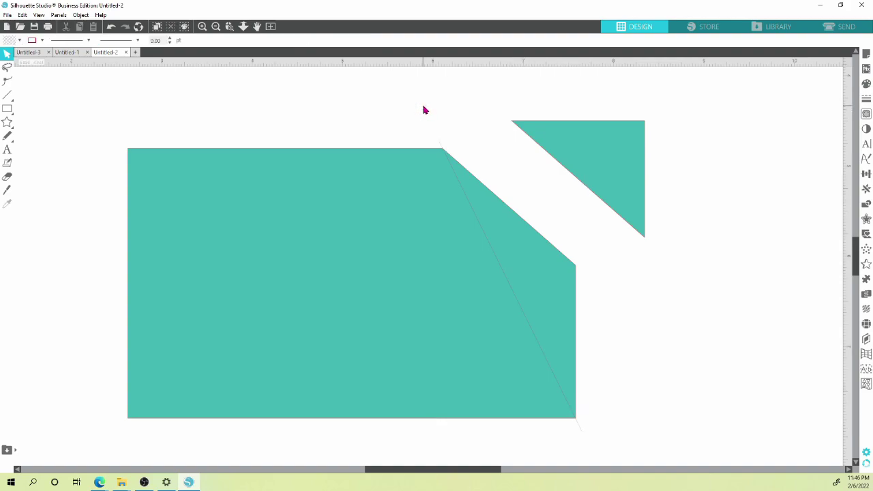
# Step: Apply the diagonal knife line to cut the larger piece from its upper angled corner to its lower-right corner
pyautogui.click(444, 144)
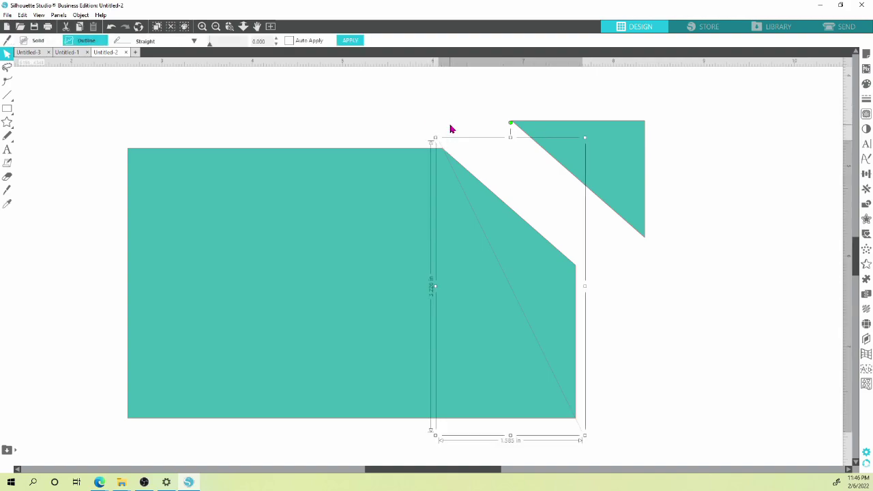
pyautogui.moveTo(481, 333)
pyautogui.mouseDown()
pyautogui.moveTo(470, 346)
pyautogui.moveTo(489, 338)
pyautogui.moveTo(478, 336)
pyautogui.mouseUp()
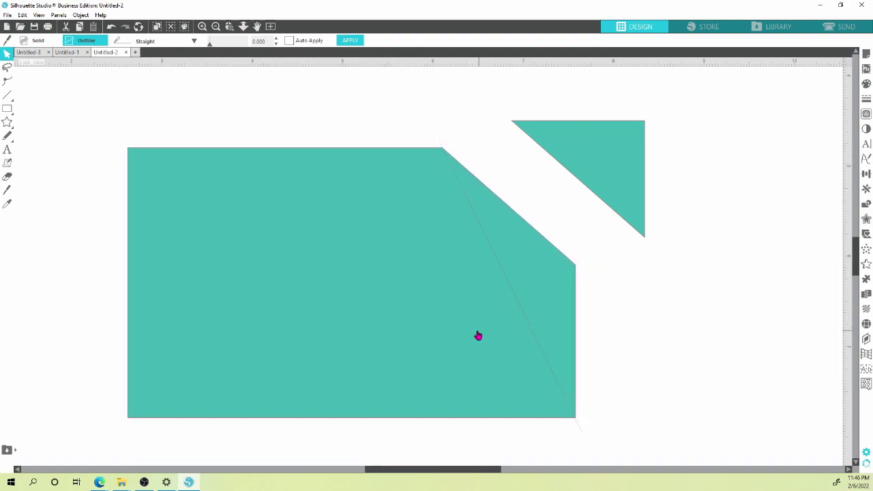
pyautogui.click(441, 146)
pyautogui.click(399, 112)
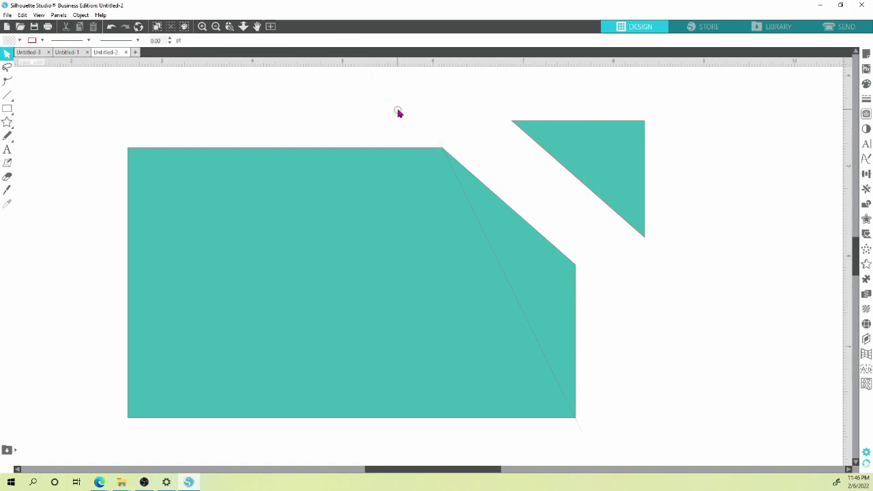
pyautogui.click(359, 227)
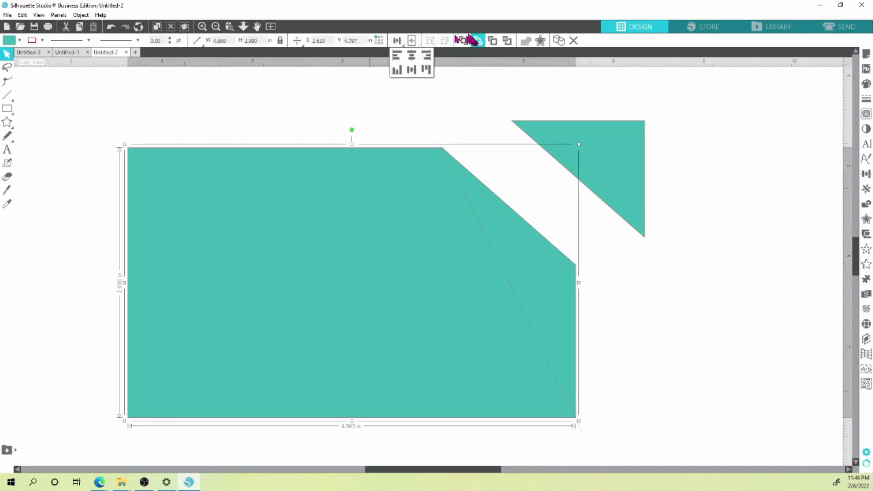
pyautogui.click(444, 139)
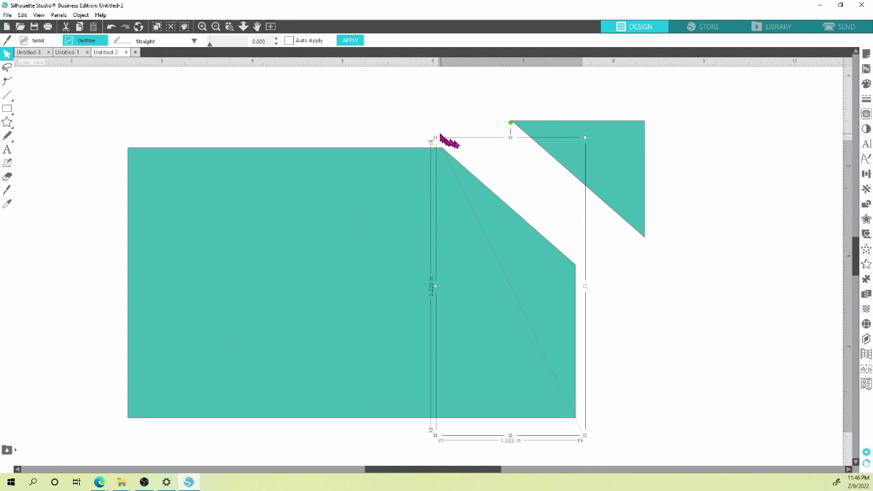
pyautogui.click(351, 40)
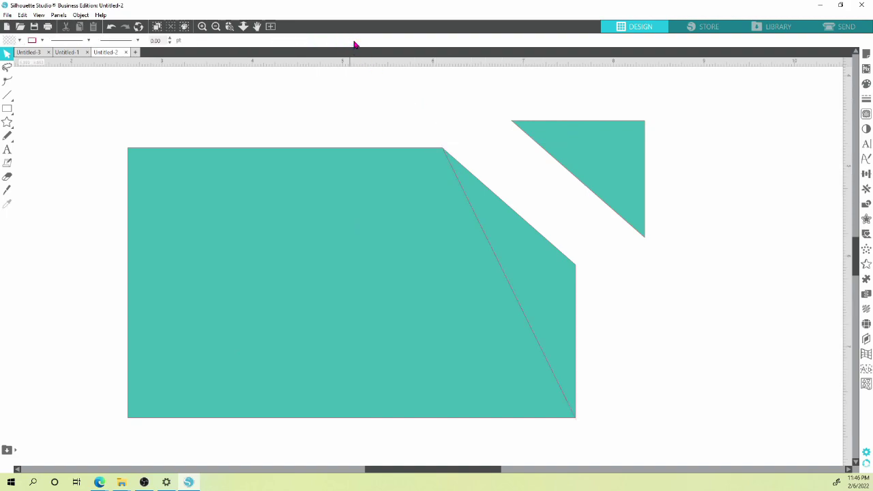
# Step: Spread the newly cut pieces apart with a narrow gap, and move the small corner triangle slightly closer
pyautogui.moveTo(505, 346); pyautogui.dragTo(453, 367)
pyautogui.moveTo(543, 306); pyautogui.dragTo(566, 291)
pyautogui.moveTo(433, 357); pyautogui.dragTo(473, 332)
pyautogui.moveTo(564, 274); pyautogui.dragTo(544, 285)
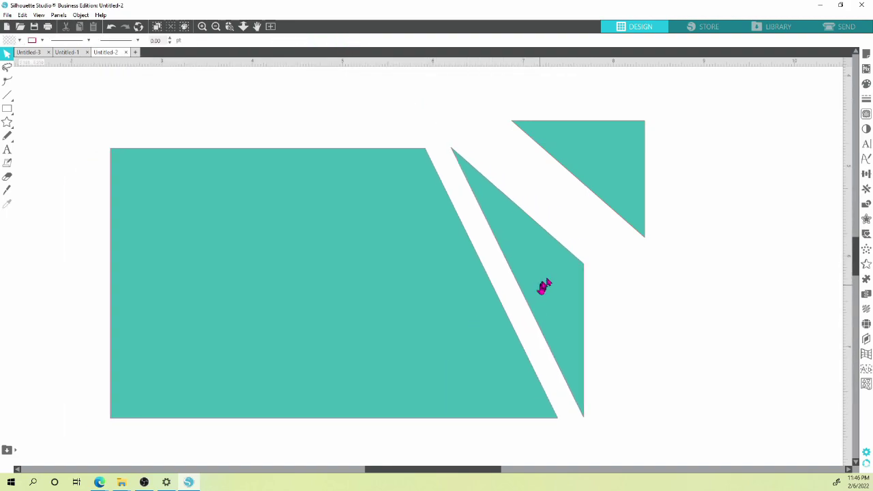
pyautogui.moveTo(612, 182); pyautogui.dragTo(607, 193)
# Step: Delete all the cut pieces from the page
pyautogui.click(702, 164)
pyautogui.hotkey('ctrl', 'a')
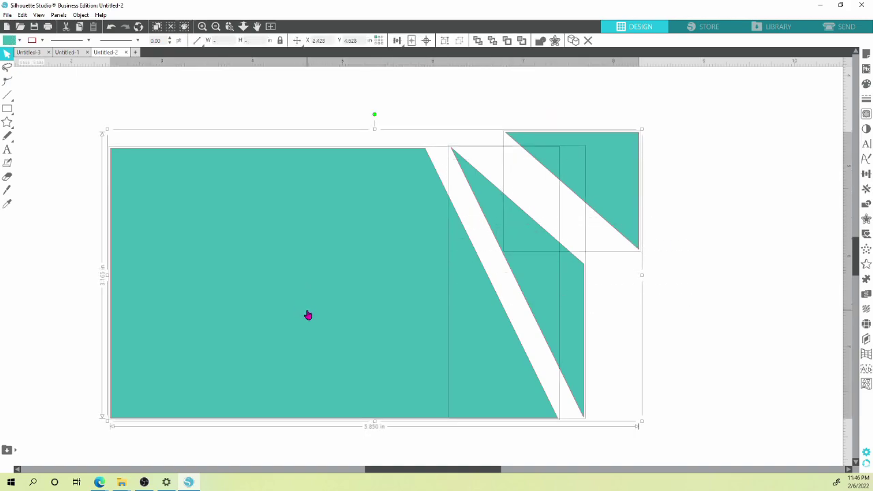
pyautogui.press('Delete')
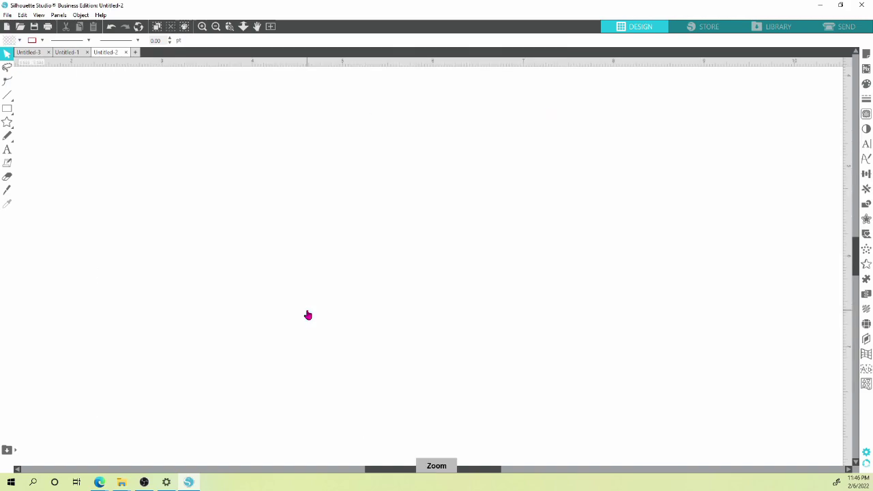
# Step: Draw a rectangle about 2.68 by 2.46 in and an ellipse about 3.68 by 2.14 in overlapping its upper-right corner
pyautogui.hotkey('ctrl', '1')
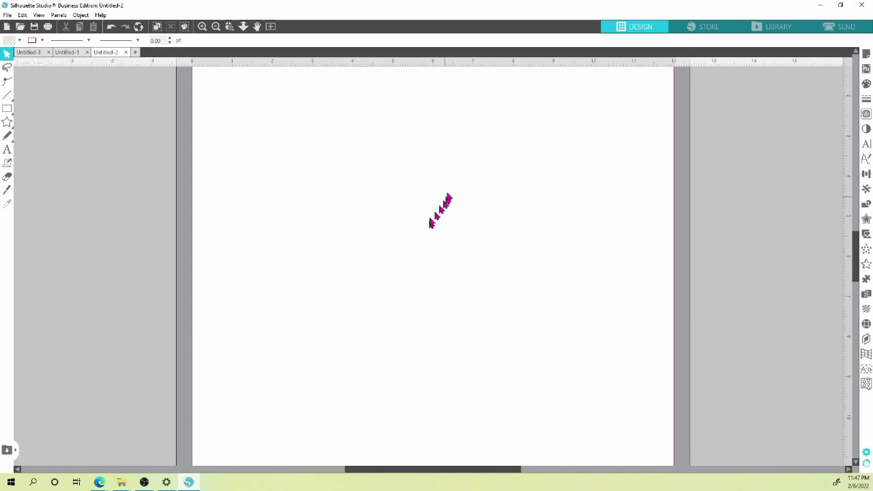
pyautogui.click(7, 107)
pyautogui.moveTo(339, 200); pyautogui.dragTo(446, 297)
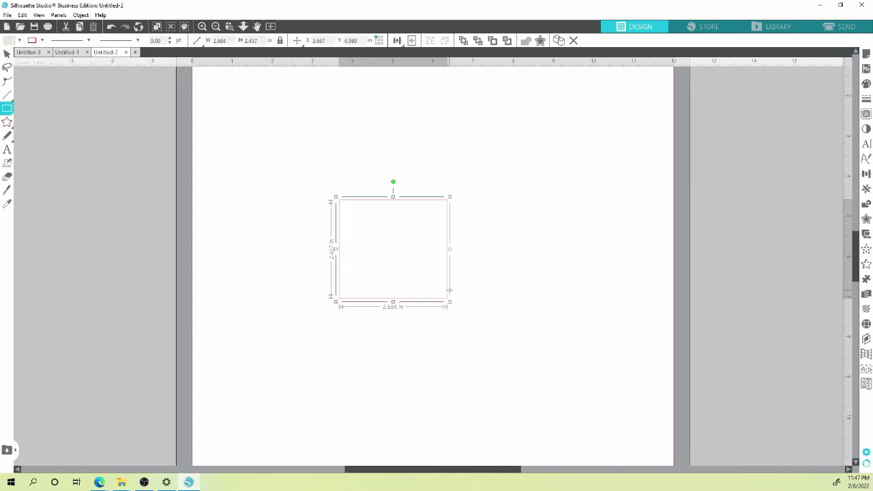
pyautogui.moveTo(8, 109)
pyautogui.click(45, 109)
pyautogui.moveTo(427, 171); pyautogui.dragTo(574, 251)
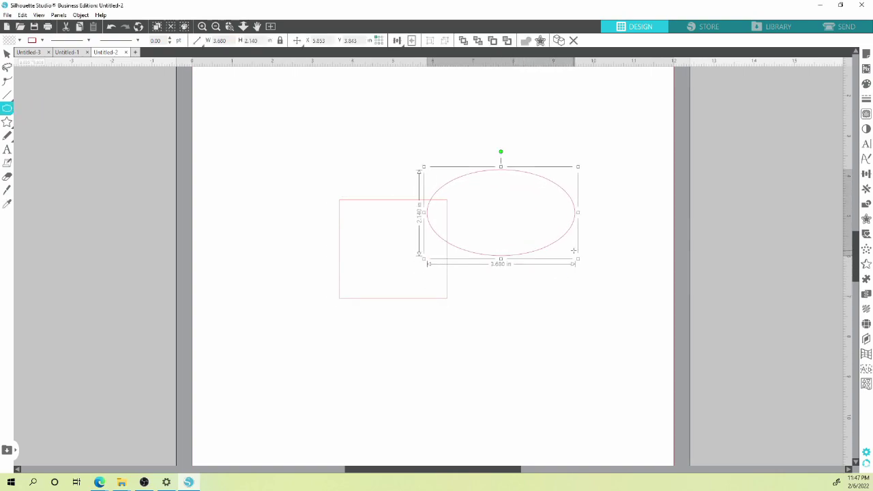
# Step: Fill the rectangle with pink and the ellipse with teal, and move the ellipse over the rectangle's lower-right corner
pyautogui.click(403, 201)
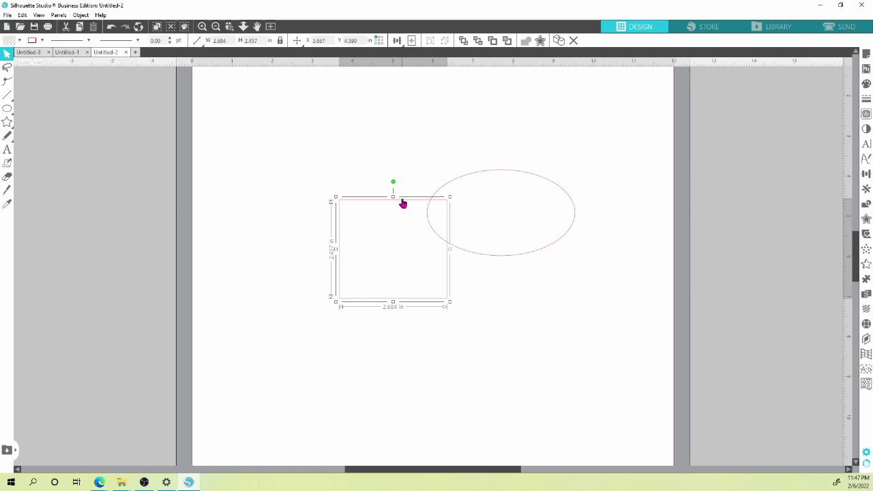
pyautogui.click(17, 41)
pyautogui.click(32, 55)
pyautogui.click(500, 171)
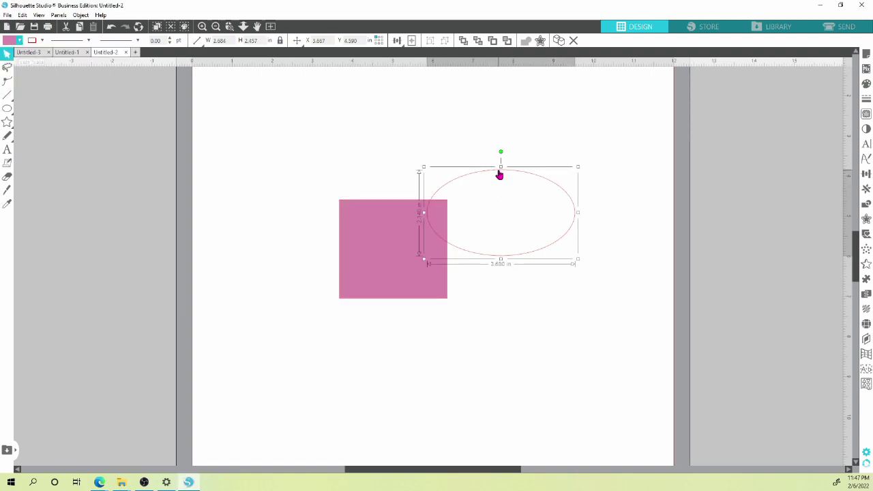
pyautogui.click(32, 41)
pyautogui.click(22, 56)
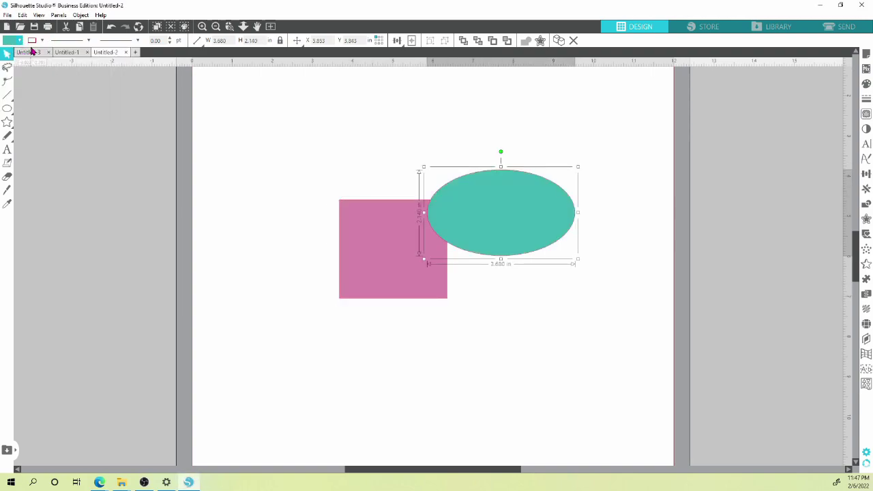
pyautogui.moveTo(523, 214); pyautogui.dragTo(475, 281)
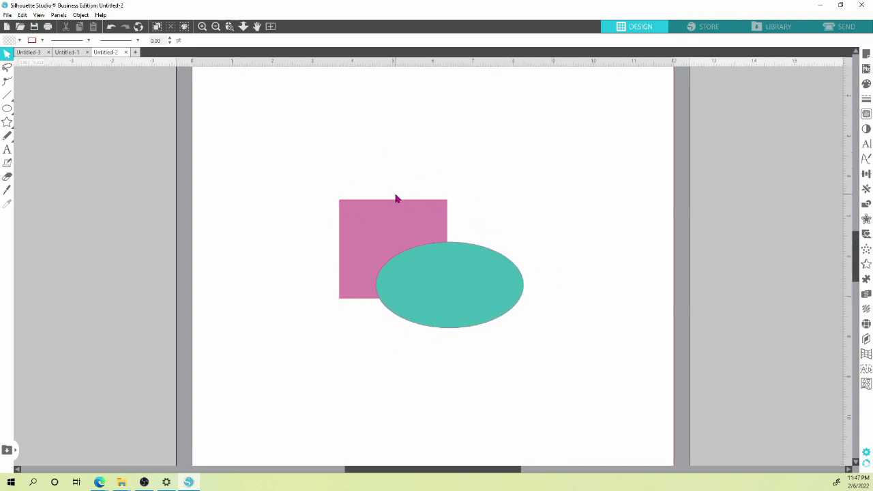
# Step: Draw a straight knife line about 2.46 in wide diagonally through the two points where the ellipse's outline crosses the rectangle's edges
pyautogui.click(7, 162)
pyautogui.click(8, 193)
pyautogui.click(453, 289)
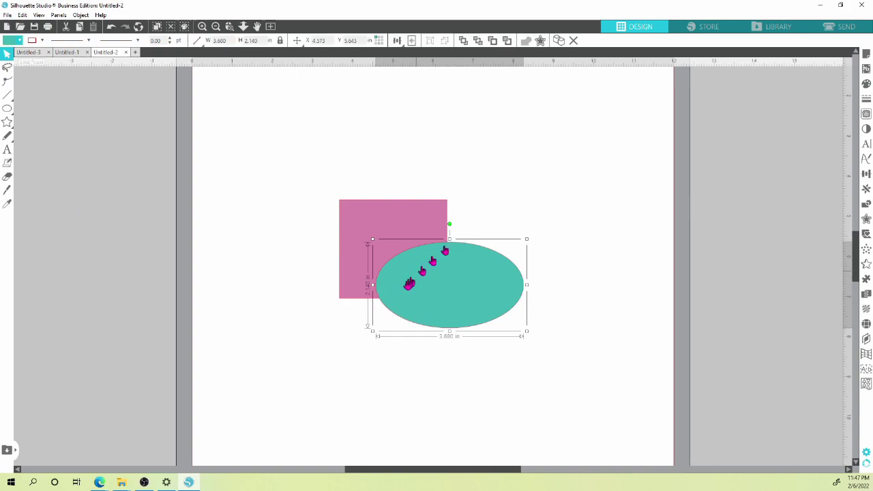
pyautogui.click(8, 194)
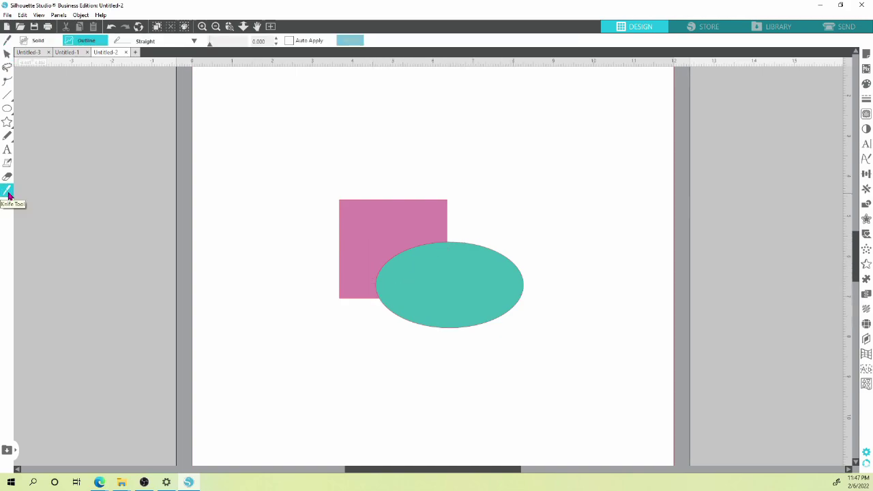
pyautogui.moveTo(367, 308); pyautogui.dragTo(466, 227)
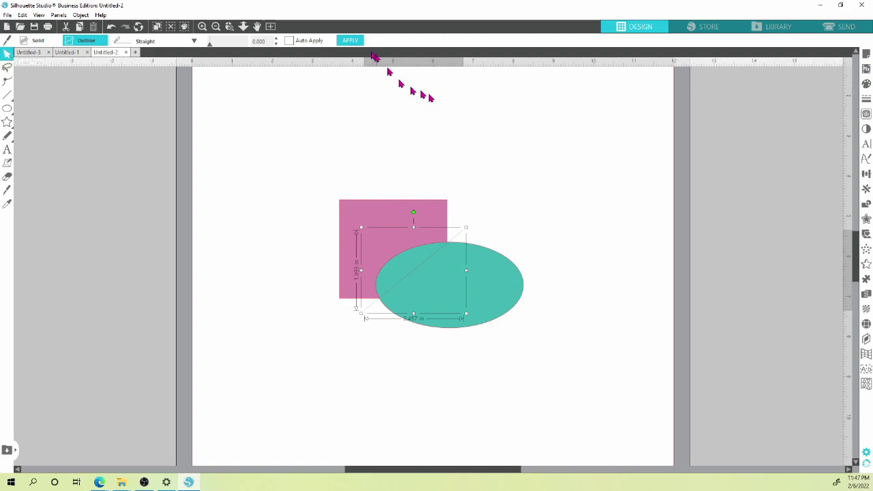
# Step: Apply the knife line to cut both overlapping shapes, and spread the resulting pieces apart
pyautogui.click(355, 39)
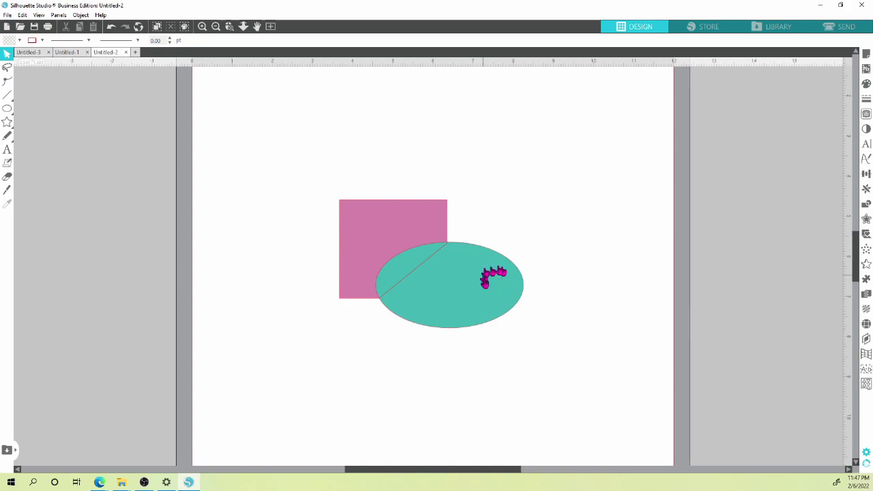
pyautogui.moveTo(482, 292); pyautogui.dragTo(550, 350)
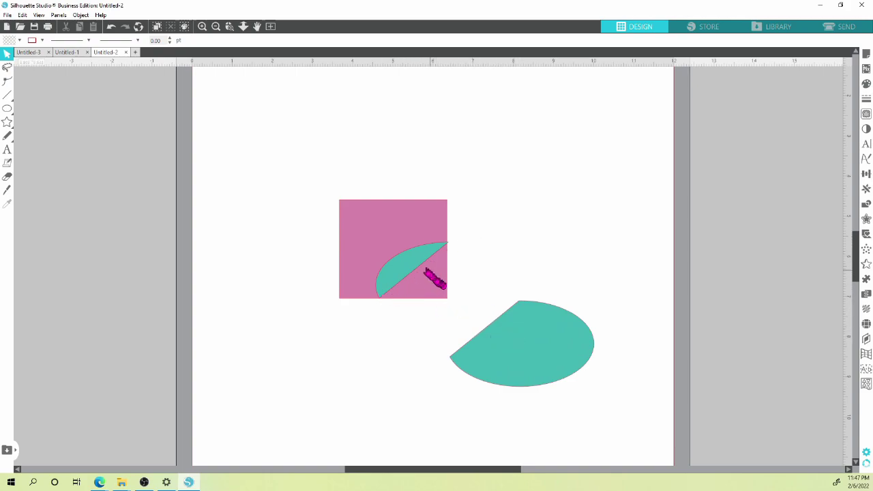
pyautogui.moveTo(414, 238); pyautogui.dragTo(380, 197)
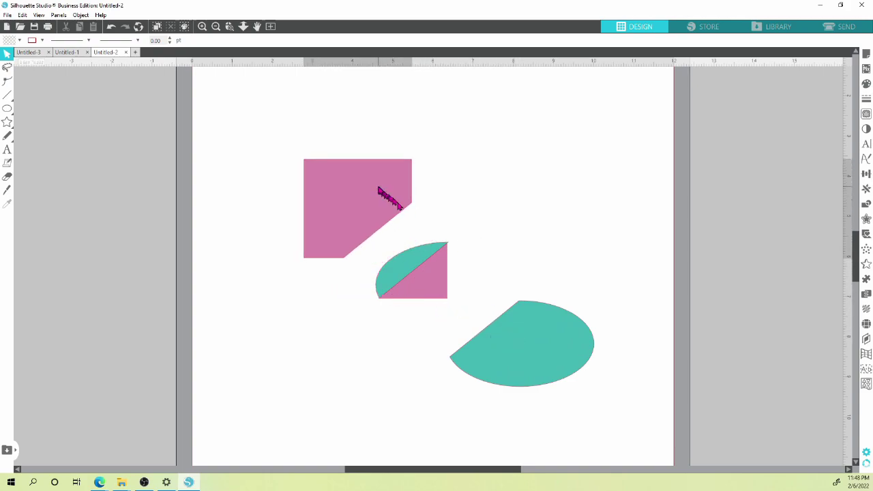
pyautogui.moveTo(432, 272); pyautogui.dragTo(428, 250)
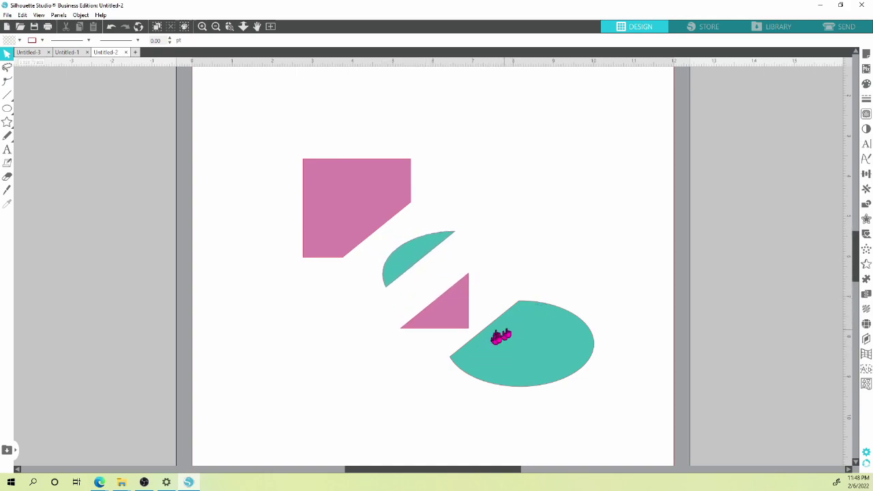
# Step: Undo the piece moves and the knife cut through both shapes
pyautogui.hotkey('ctrl', 'z')
pyautogui.hotkey('ctrl', 'z')
pyautogui.hotkey('ctrl', 'z')
pyautogui.hotkey('ctrl', 'z')
pyautogui.hotkey('ctrl', 'z')
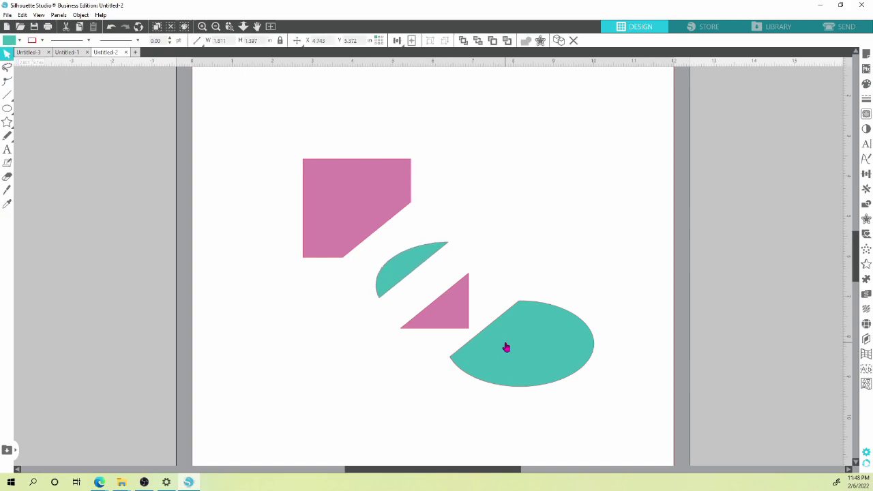
pyautogui.hotkey('ctrl', 'z')
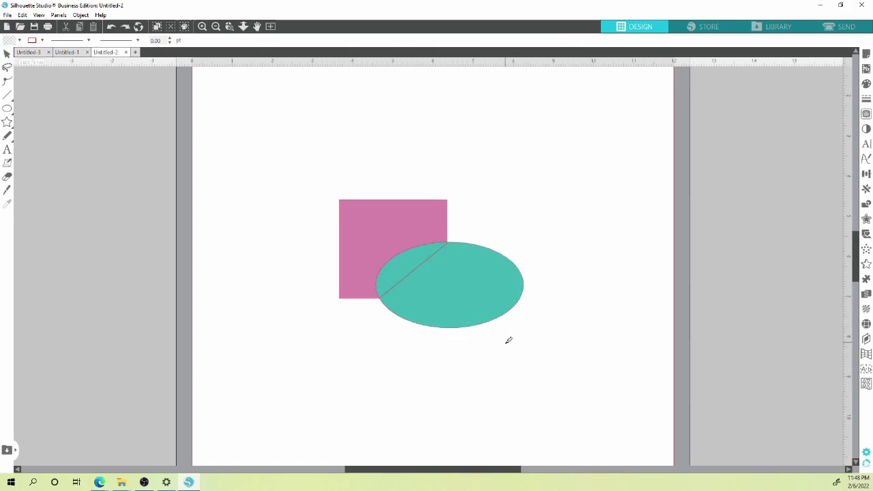
pyautogui.hotkey('ctrl', 'z')
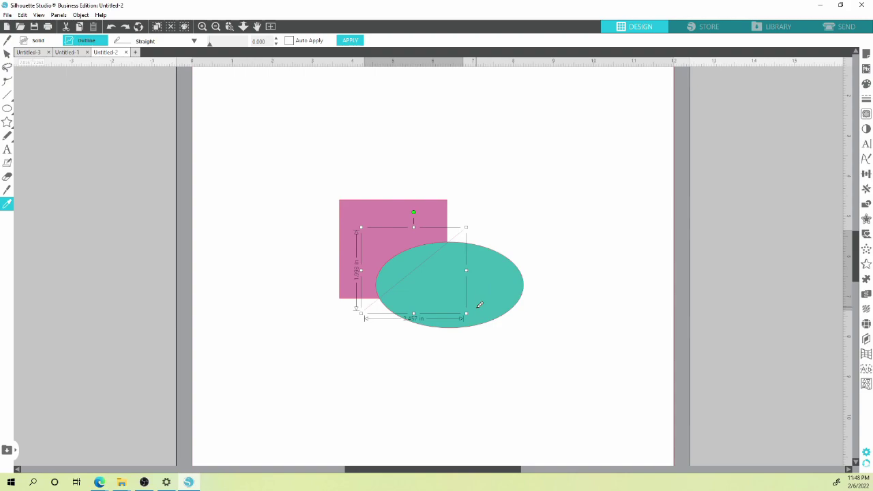
# Step: Move the pink rectangle up and away from the ellipse, clear of the knife line
pyautogui.press('v')
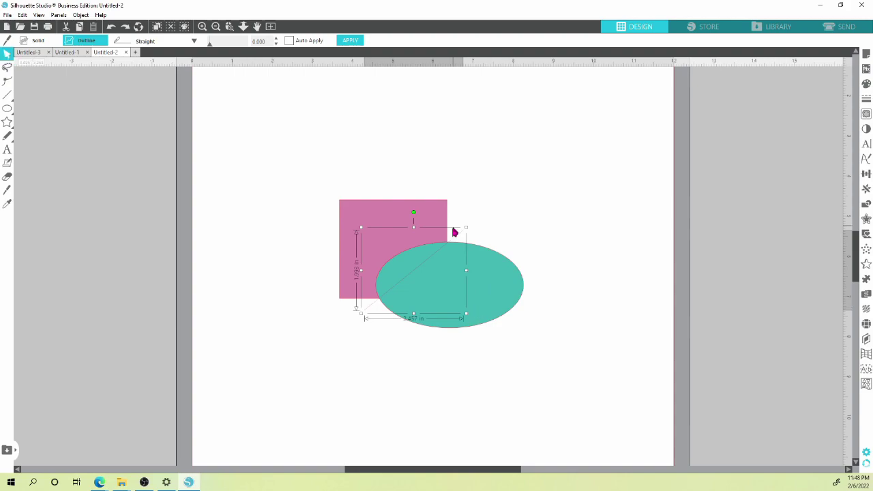
pyautogui.click(485, 204)
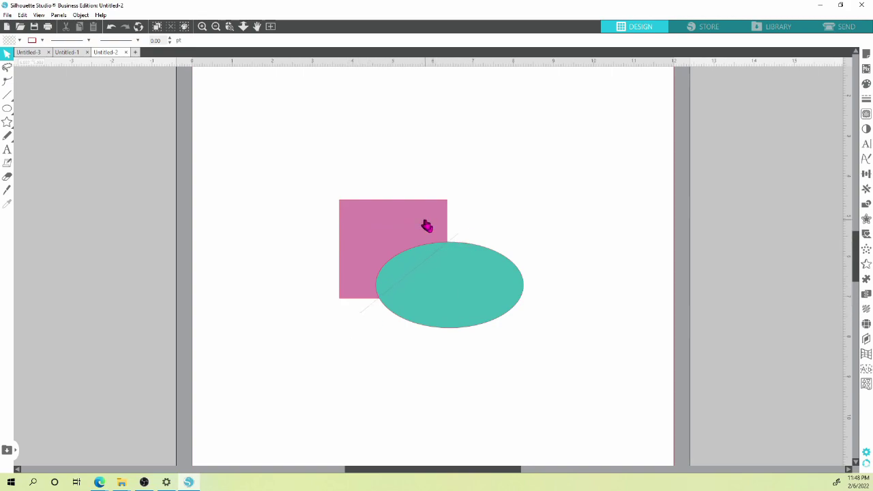
pyautogui.moveTo(427, 221); pyautogui.dragTo(351, 152)
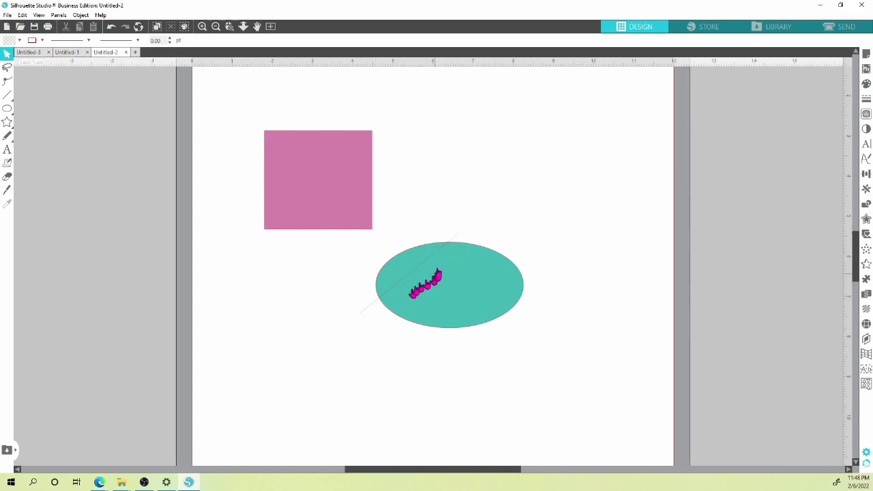
# Step: Apply the knife line to cut only the ellipse, and delete the cut-off upper-left sliver
pyautogui.click(459, 233)
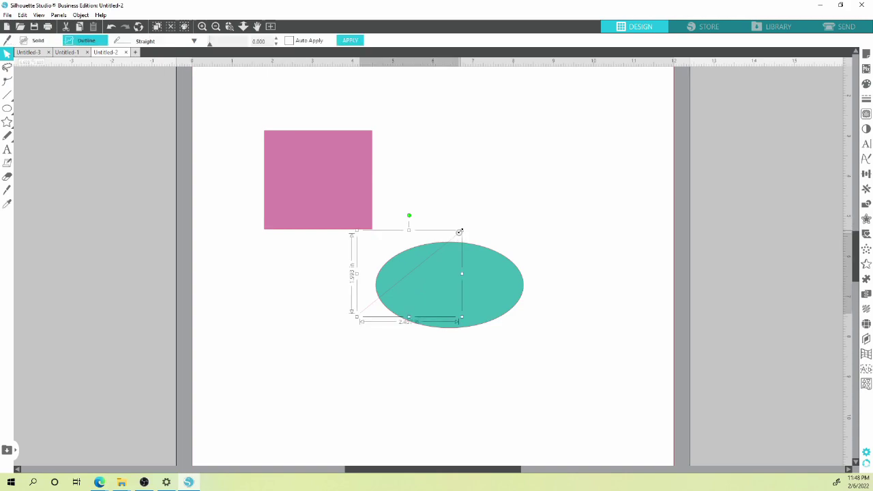
pyautogui.click(350, 41)
pyautogui.moveTo(414, 254); pyautogui.dragTo(437, 196)
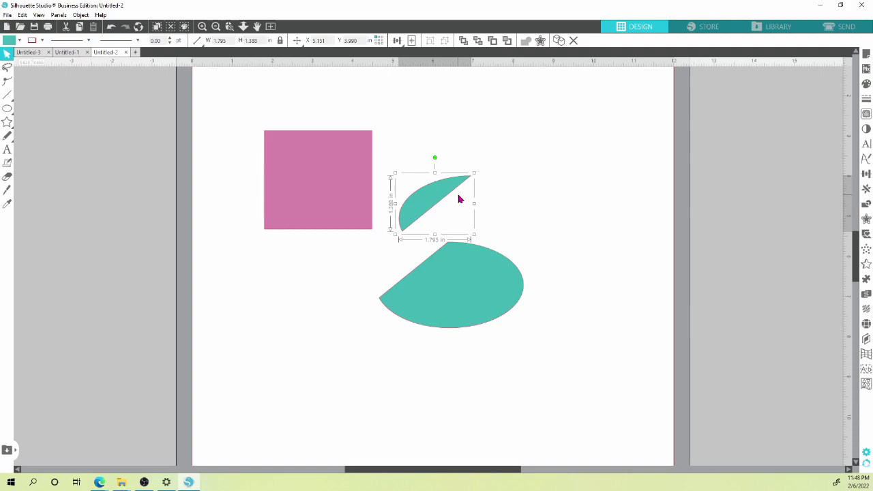
pyautogui.press('Delete')
# Step: Place the cut ellipse over the pink rectangle's lower-right corner, aligning its straight edge with the rectangle's sides, and deselect it
pyautogui.moveTo(461, 287); pyautogui.dragTo(394, 224)
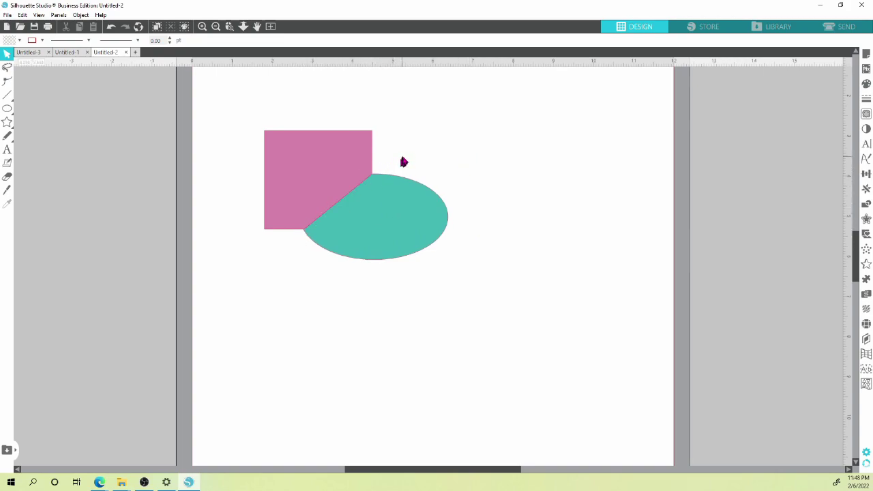
pyautogui.click(351, 155)
pyautogui.click(382, 197)
pyautogui.click(354, 169)
pyautogui.click(396, 192)
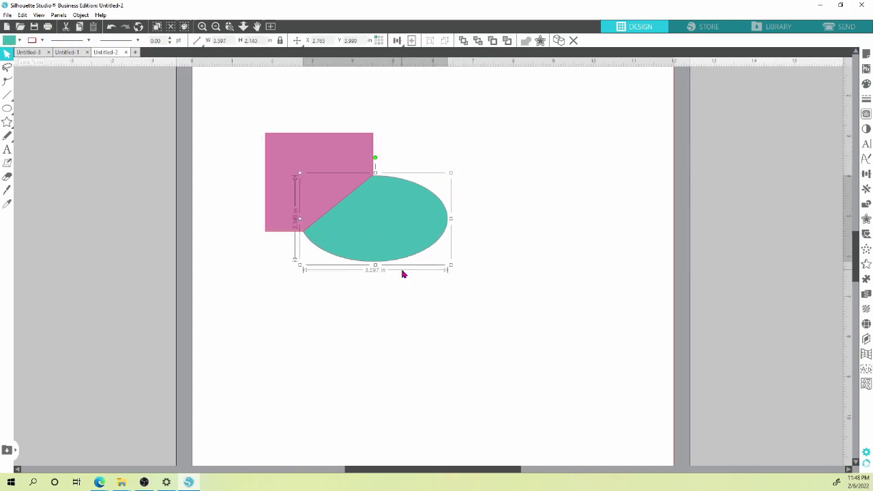
pyautogui.click(401, 327)
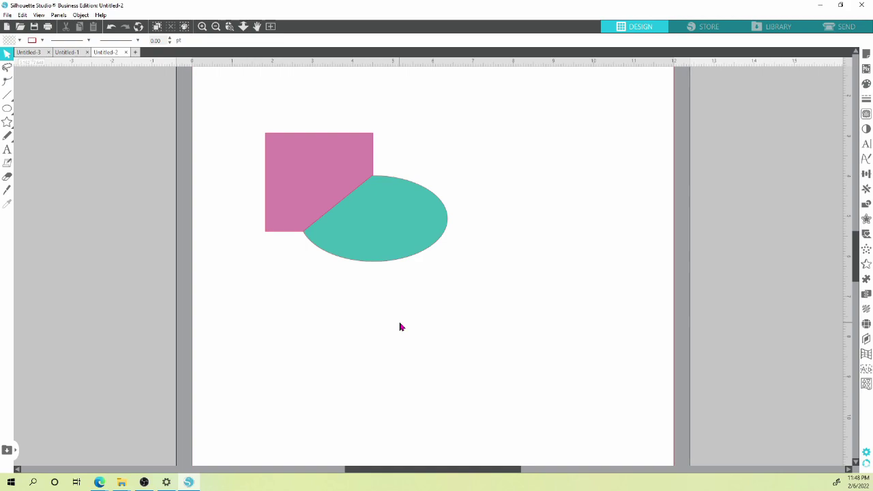
# Step: Draw knife lines beside the shapes and across the ellipse, and slice both shapes with a diagonal line using Auto Apply
pyautogui.click(9, 192)
pyautogui.moveTo(448, 131); pyautogui.dragTo(569, 268)
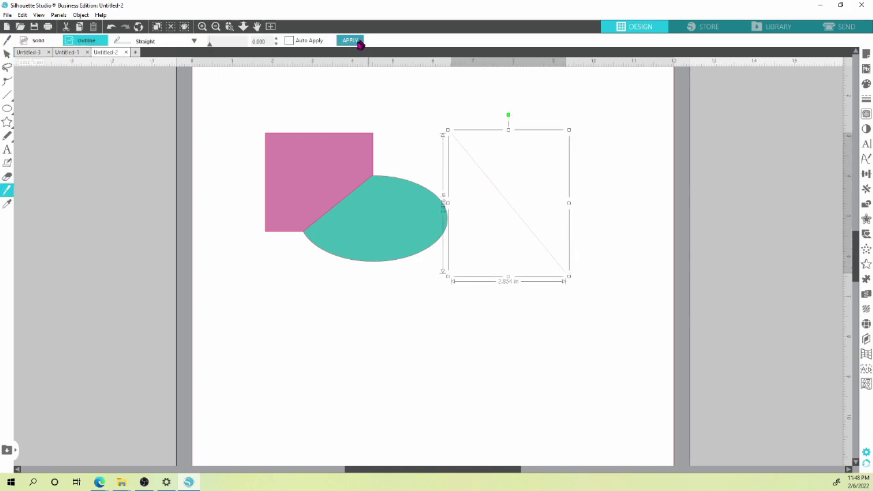
pyautogui.moveTo(402, 147); pyautogui.dragTo(391, 267)
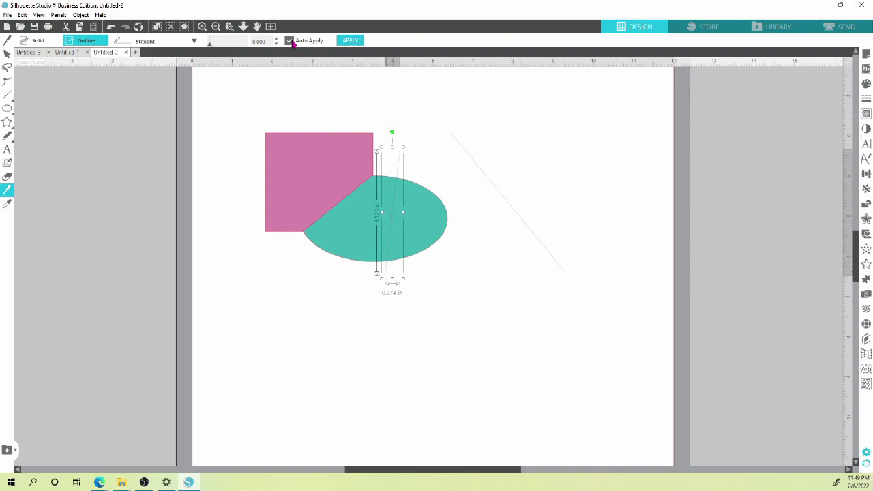
pyautogui.moveTo(363, 133); pyautogui.dragTo(315, 259)
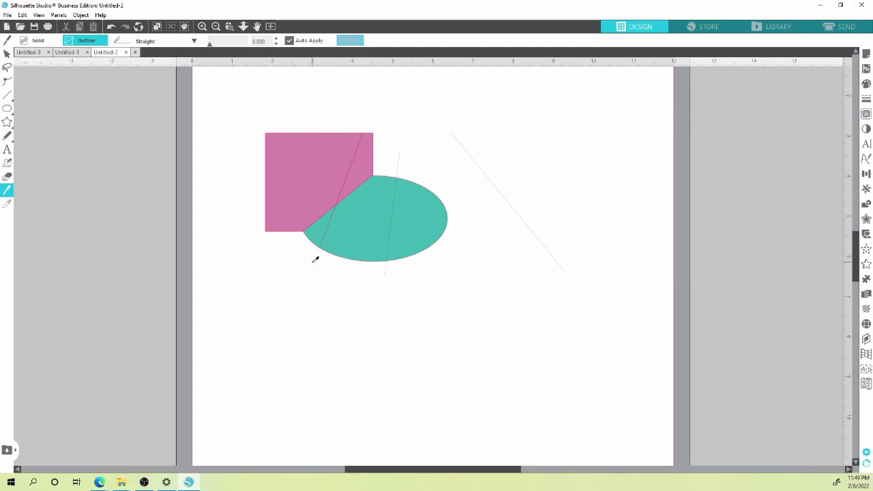
# Step: Separate the cut pink pieces and the cut teal ellipse pieces from one another
pyautogui.click(10, 53)
pyautogui.moveTo(345, 171); pyautogui.dragTo(389, 143)
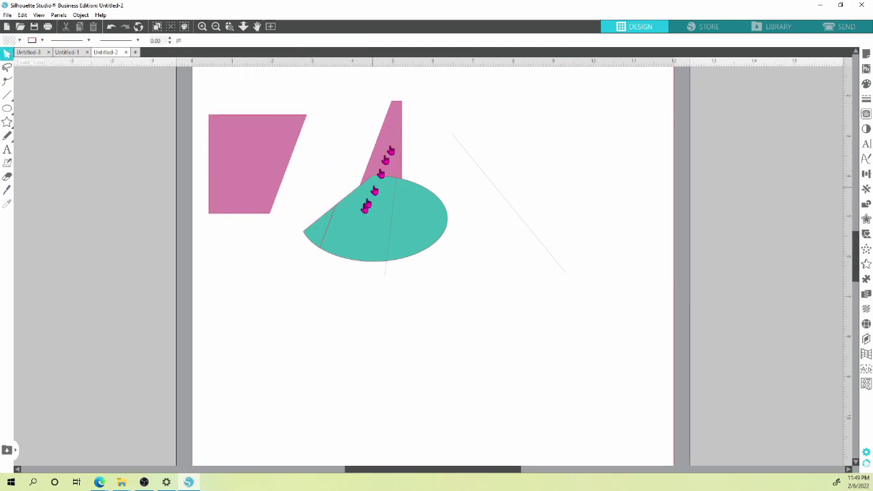
pyautogui.moveTo(356, 233); pyautogui.dragTo(365, 258)
pyautogui.moveTo(315, 237); pyautogui.dragTo(293, 239)
pyautogui.moveTo(400, 250); pyautogui.dragTo(411, 292)
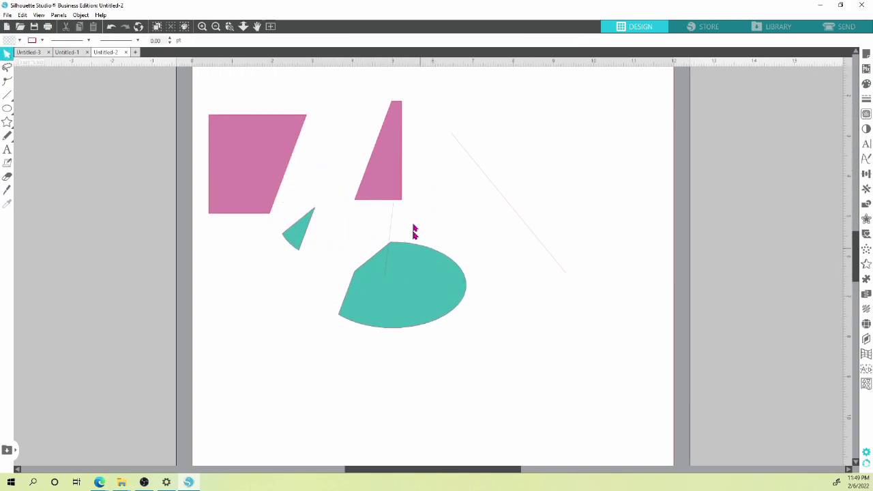
# Step: Place the unapplied steep knife line over the large ellipse piece, apply the cut, and pull the two resulting pieces apart
pyautogui.moveTo(394, 219); pyautogui.dragTo(423, 257)
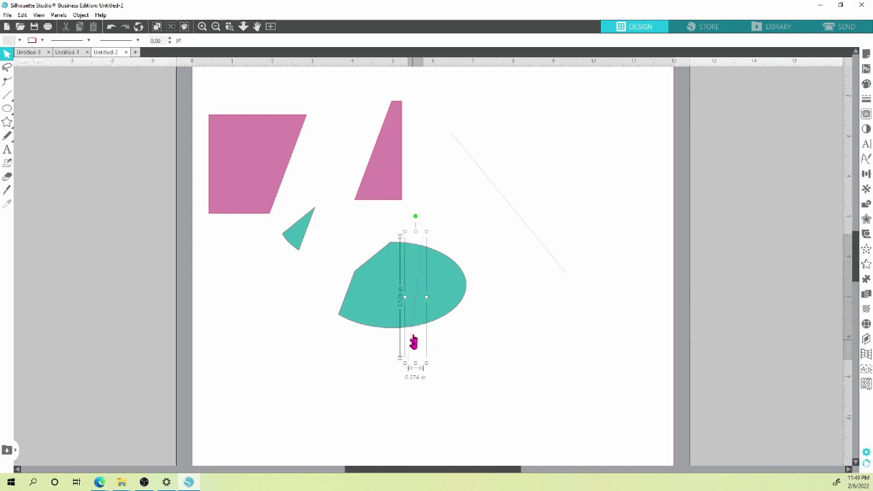
pyautogui.click(349, 40)
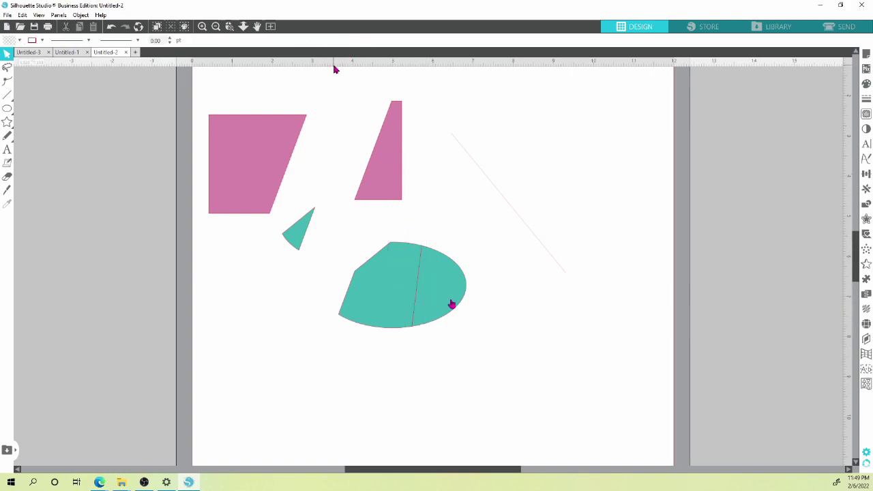
pyautogui.moveTo(415, 294); pyautogui.dragTo(442, 294)
pyautogui.moveTo(400, 265); pyautogui.dragTo(389, 269)
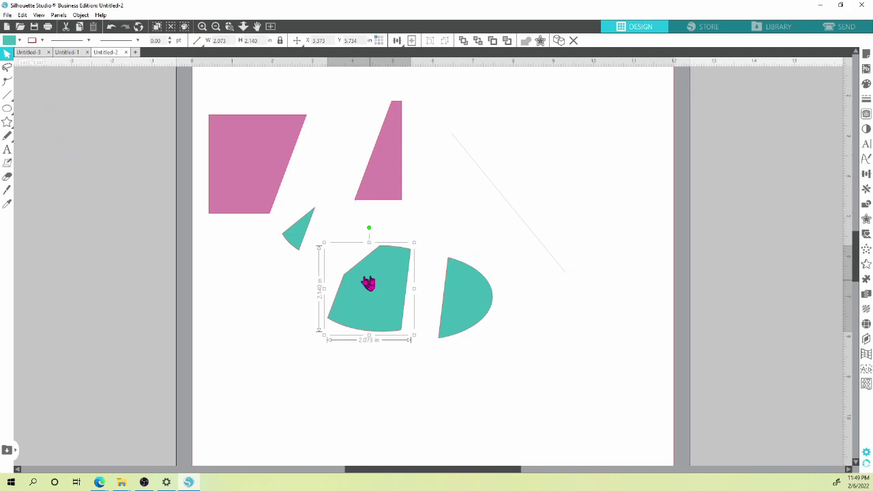
pyautogui.moveTo(367, 283); pyautogui.dragTo(358, 267)
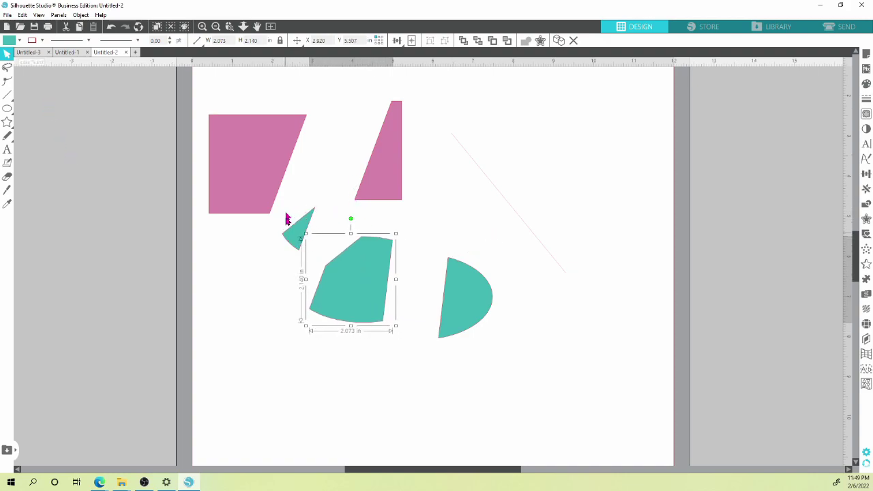
# Step: Fit the two pink pieces back together with the small teal sliver at their lower edge, and move the remaining knife line toward the pieces
pyautogui.moveTo(272, 171); pyautogui.dragTo(282, 175)
pyautogui.moveTo(369, 166); pyautogui.dragTo(287, 182)
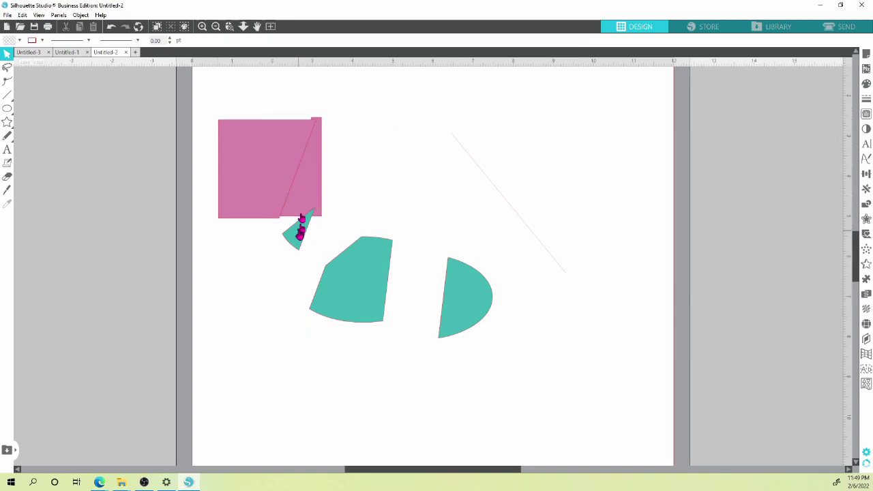
pyautogui.moveTo(302, 225); pyautogui.dragTo(285, 216)
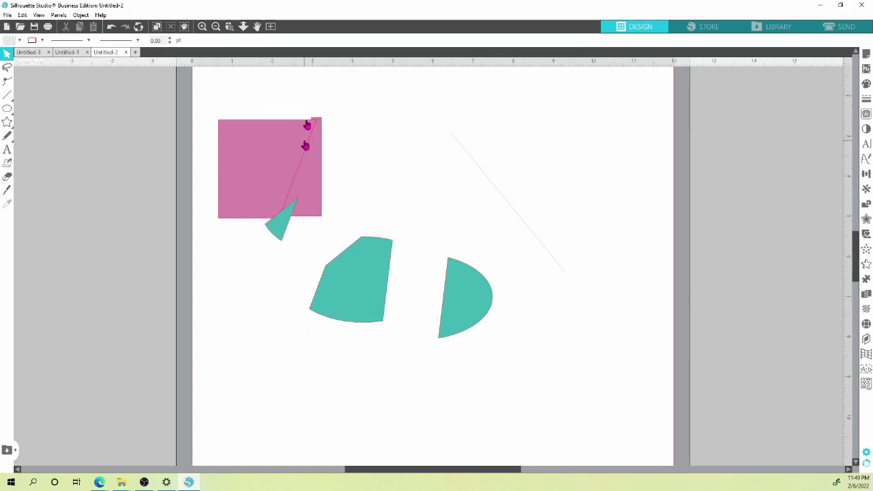
pyautogui.moveTo(520, 220); pyautogui.dragTo(347, 247)
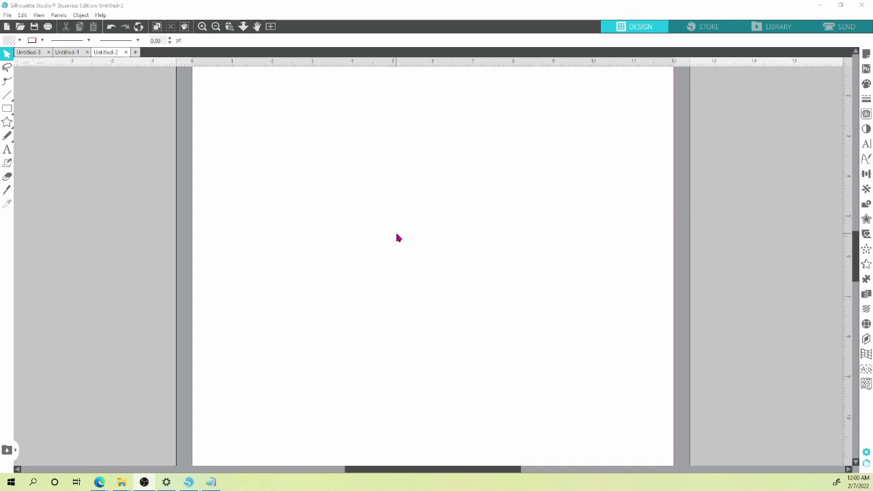
# Step: Draw a rectangle about 2.56 by 3.34 in and, to its right, a rounded rectangle about 3.49 by 1.85 in
pyautogui.click(12, 109)
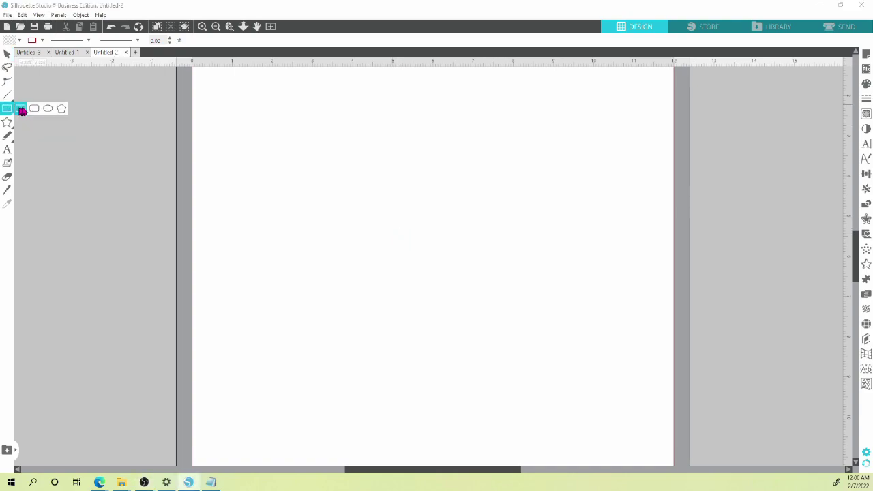
pyautogui.moveTo(285, 173)
pyautogui.mouseDown()
pyautogui.moveTo(326, 238)
pyautogui.moveTo(389, 308)
pyautogui.mouseUp()
pyautogui.click(18, 109)
pyautogui.click(32, 111)
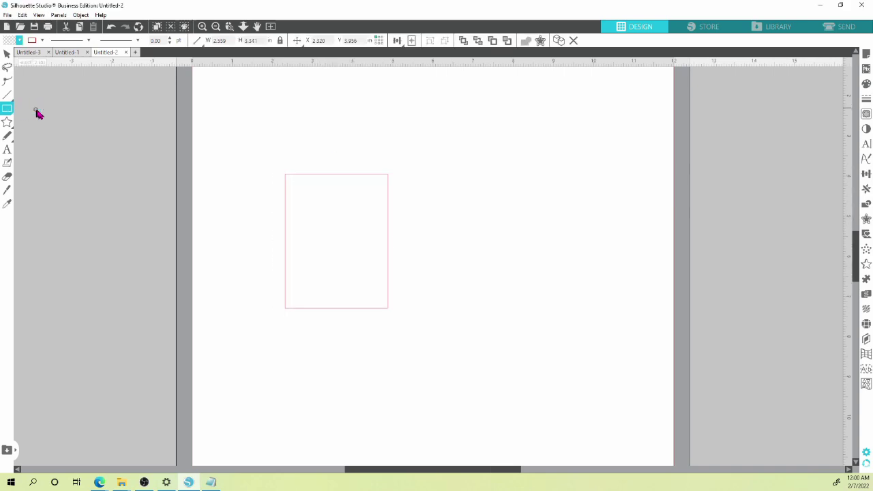
pyautogui.moveTo(442, 247); pyautogui.dragTo(586, 319)
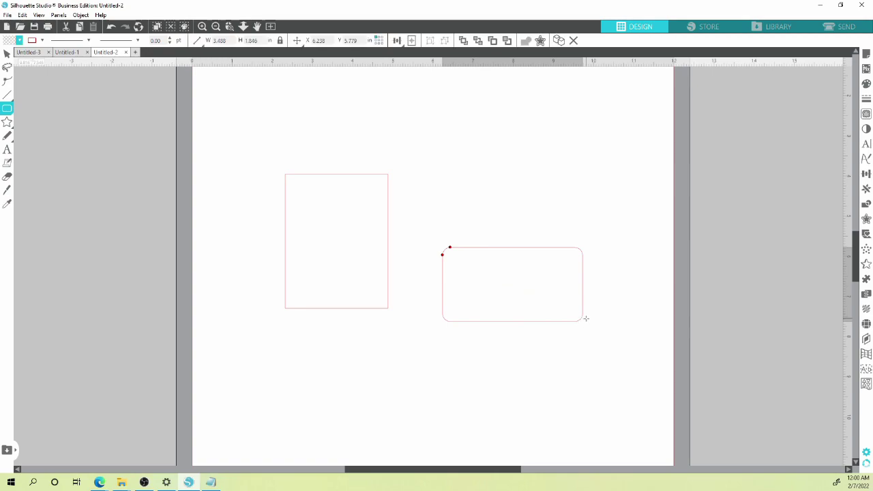
# Step: Fill the rounded rectangle with teal and deselect it
pyautogui.click(14, 54)
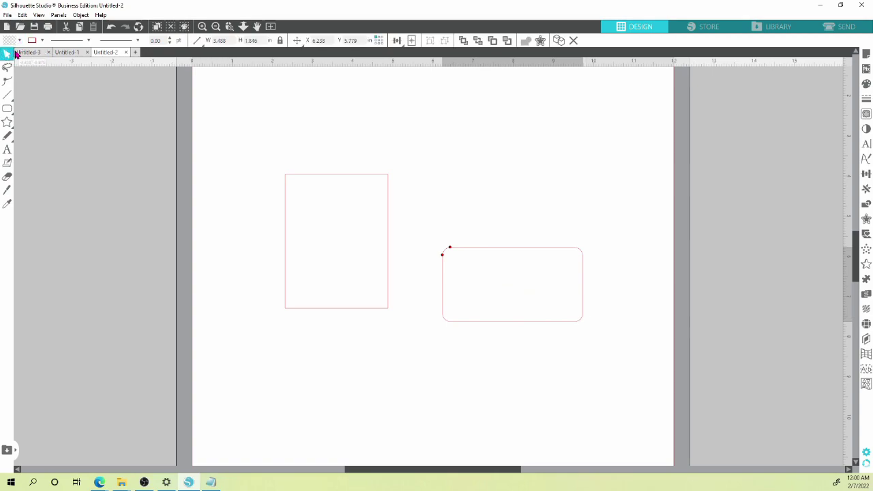
pyautogui.click(481, 254)
pyautogui.click(19, 40)
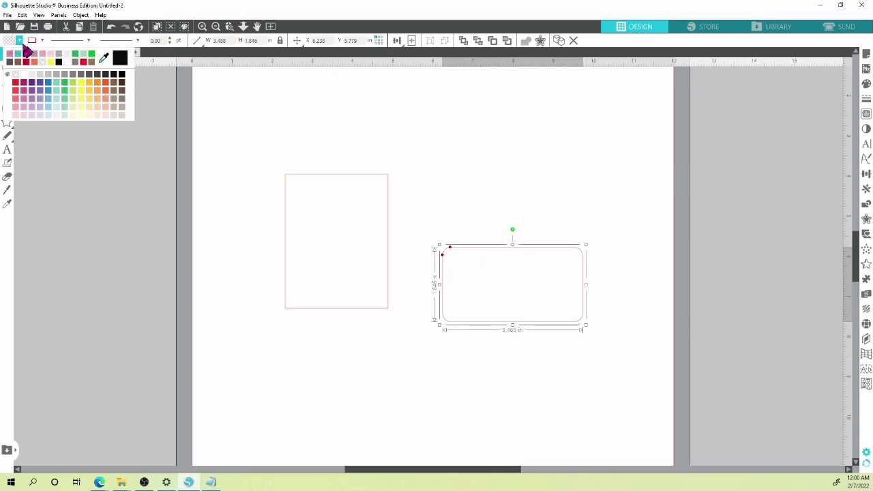
pyautogui.click(19, 54)
pyautogui.click(474, 191)
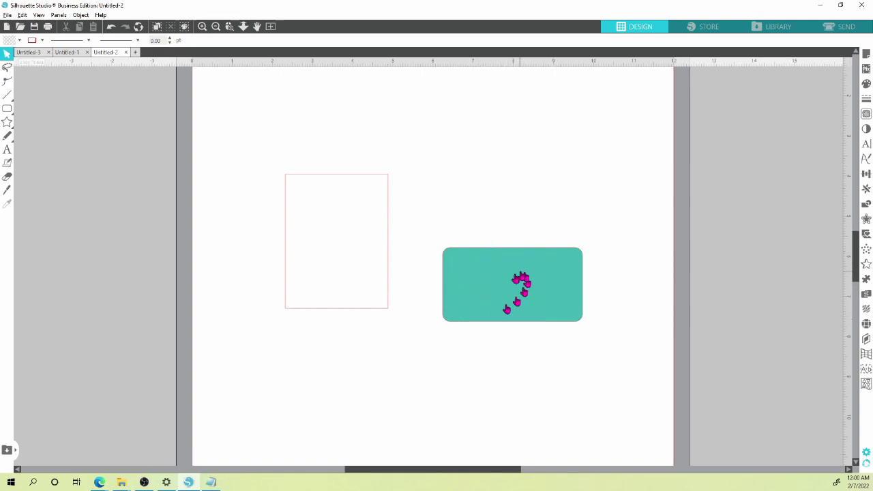
pyautogui.click(388, 207)
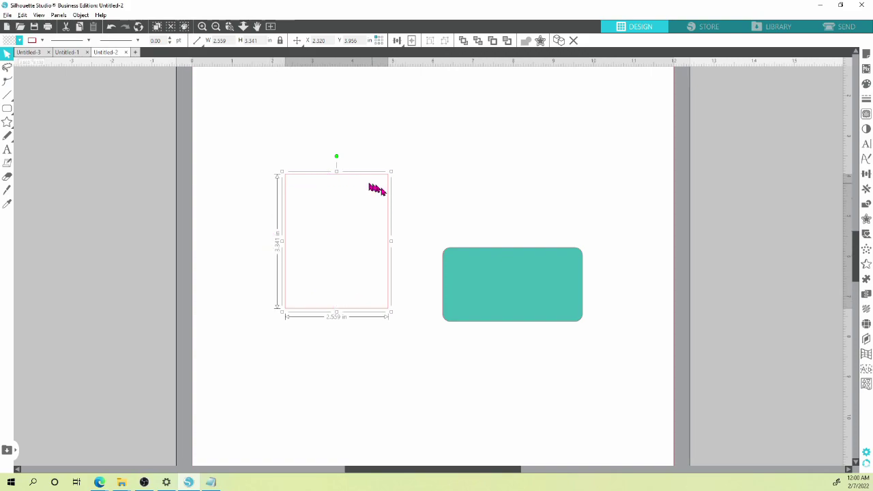
pyautogui.click(440, 153)
pyautogui.click(387, 176)
pyautogui.click(471, 152)
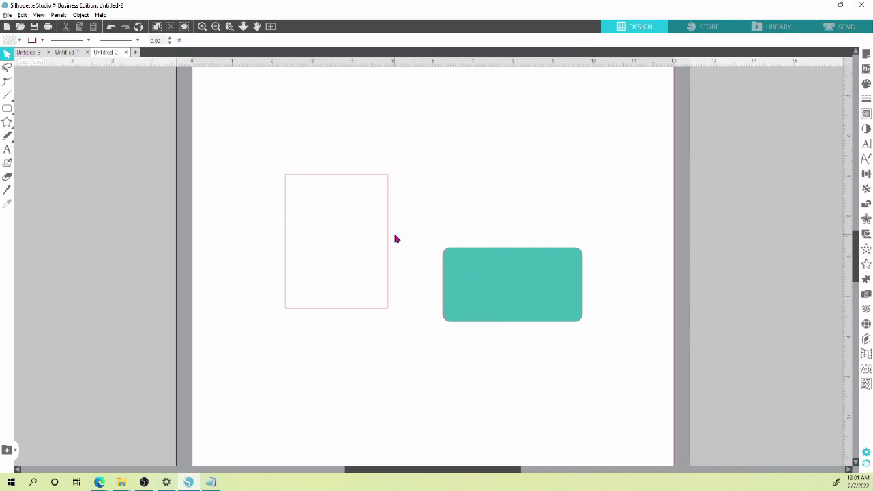
# Step: With the Knife tool, draw one diagonal line through the teal rounded rectangle and another across the unfilled rectangle's lower-right corner
pyautogui.click(9, 191)
pyautogui.moveTo(520, 220); pyautogui.dragTo(444, 359)
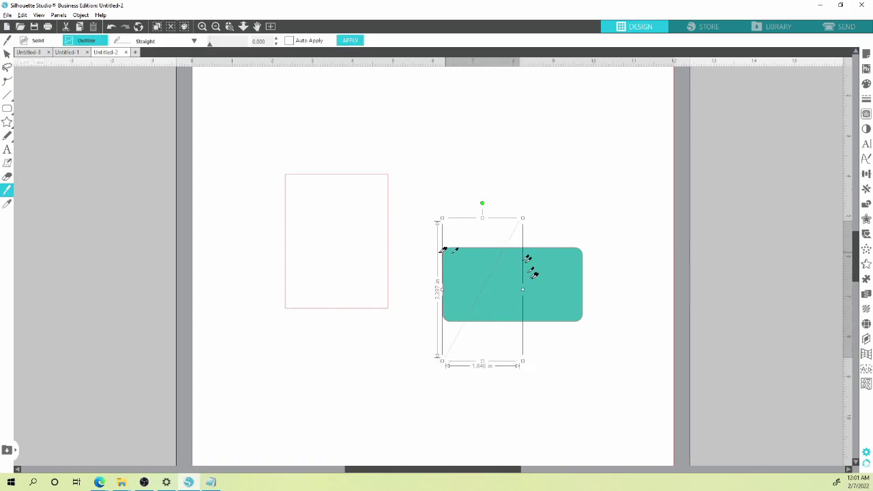
pyautogui.moveTo(414, 218)
pyautogui.mouseDown()
pyautogui.moveTo(326, 319)
pyautogui.moveTo(325, 340)
pyautogui.mouseUp()
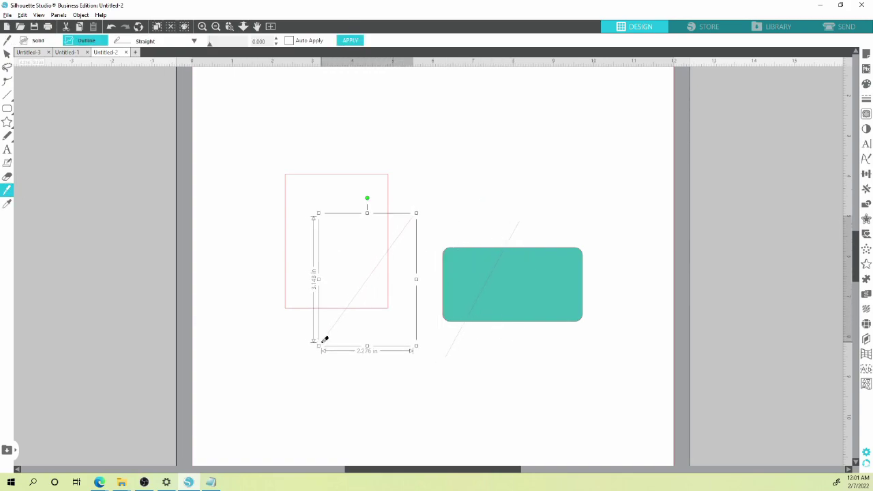
# Step: Apply the knife line on the teal rounded rectangle and the one on the unfilled rectangle
pyautogui.click(8, 54)
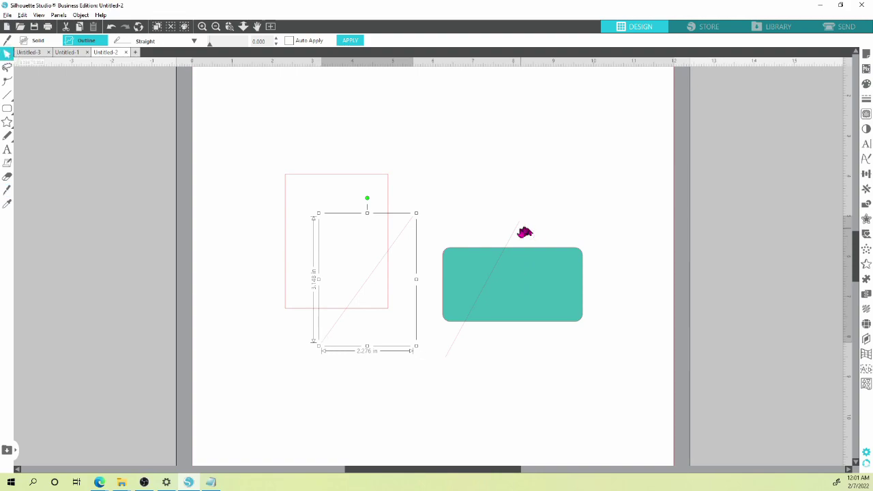
pyautogui.click(526, 220)
pyautogui.click(349, 40)
pyautogui.click(415, 208)
pyautogui.click(350, 40)
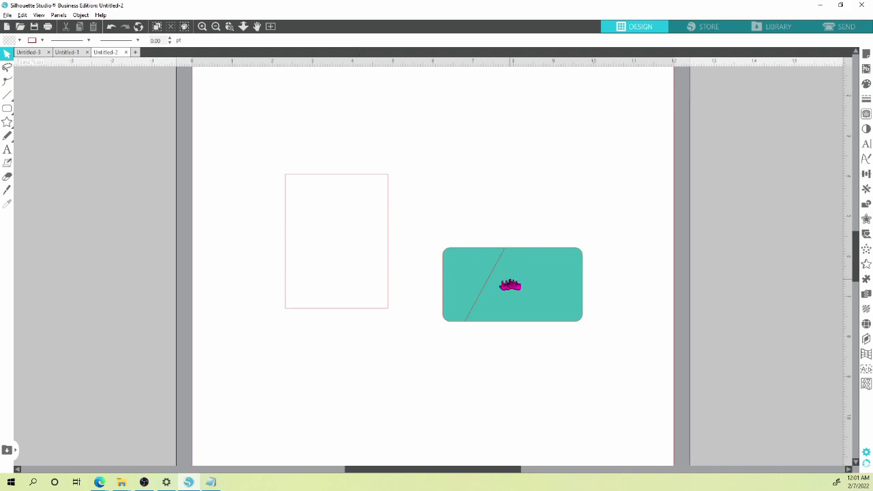
# Step: Move the cut pieces of the teal rounded rectangle and of the unfilled rectangle apart
pyautogui.moveTo(507, 285); pyautogui.dragTo(532, 291)
pyautogui.click(535, 289)
pyautogui.click(351, 177)
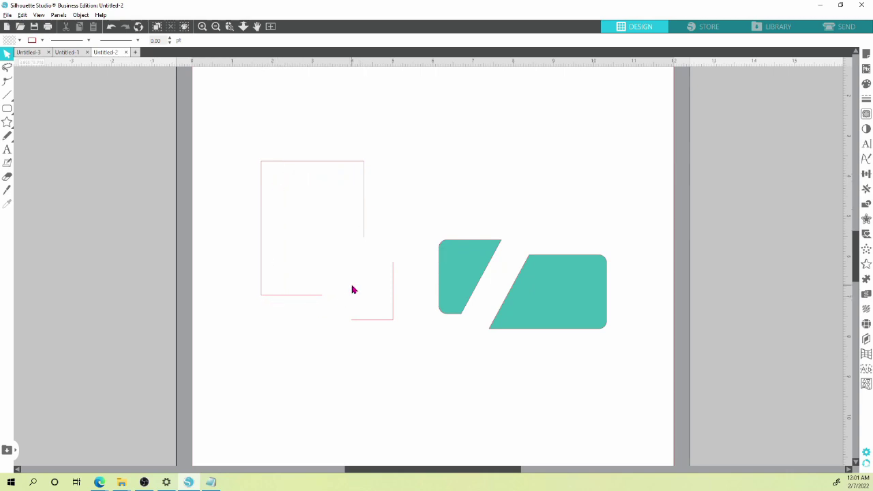
# Step: Apply a teal fill to the larger open outline piece, and examine the edit points of both open pieces
pyautogui.click(365, 188)
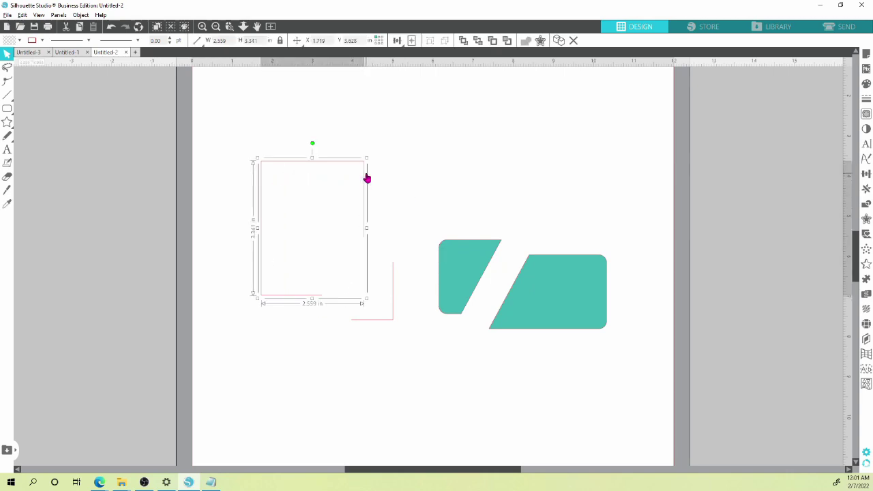
pyautogui.click(19, 40)
pyautogui.click(15, 56)
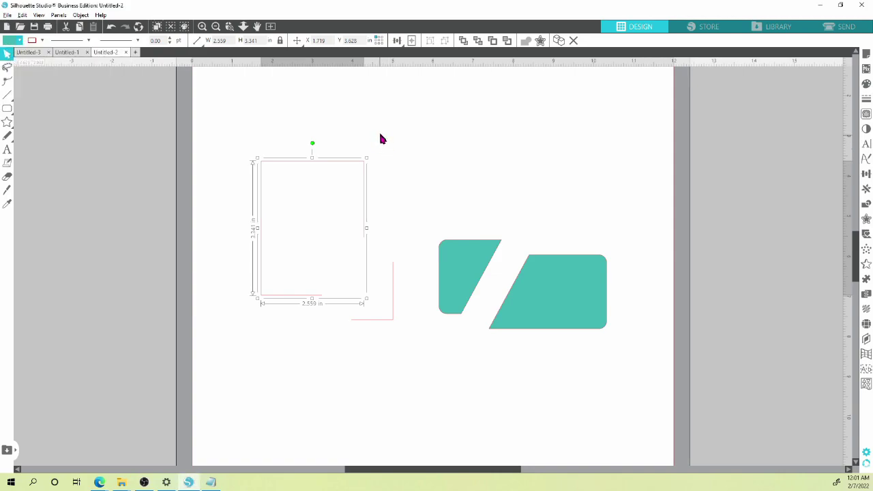
pyautogui.click(8, 82)
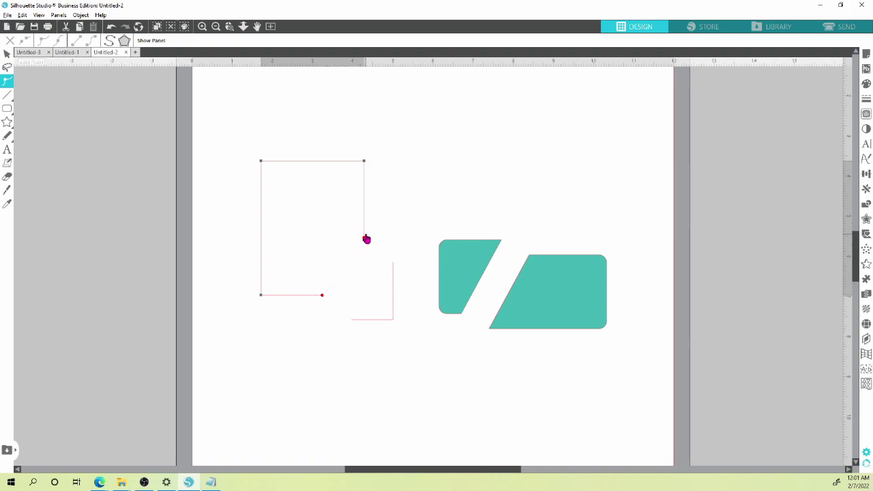
pyautogui.click(398, 288)
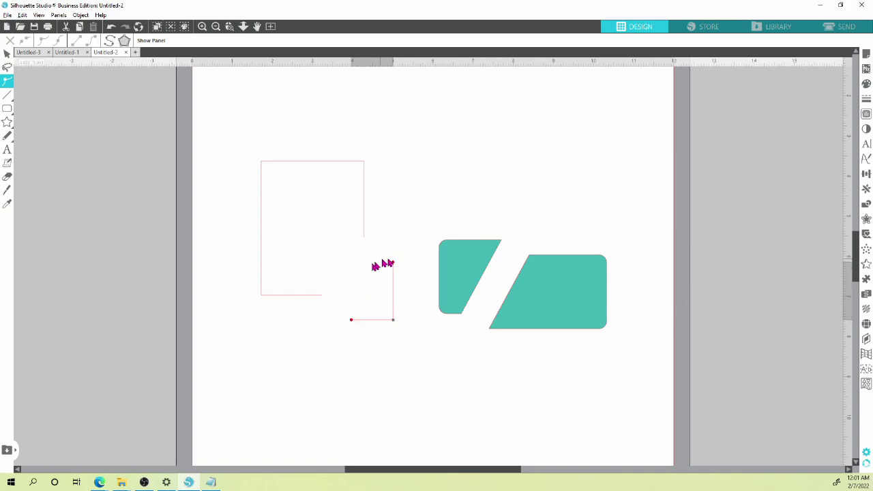
# Step: Apply a teal fill to the smaller open outline piece, and reselect the larger one to check its fill
pyautogui.click(7, 54)
pyautogui.click(373, 320)
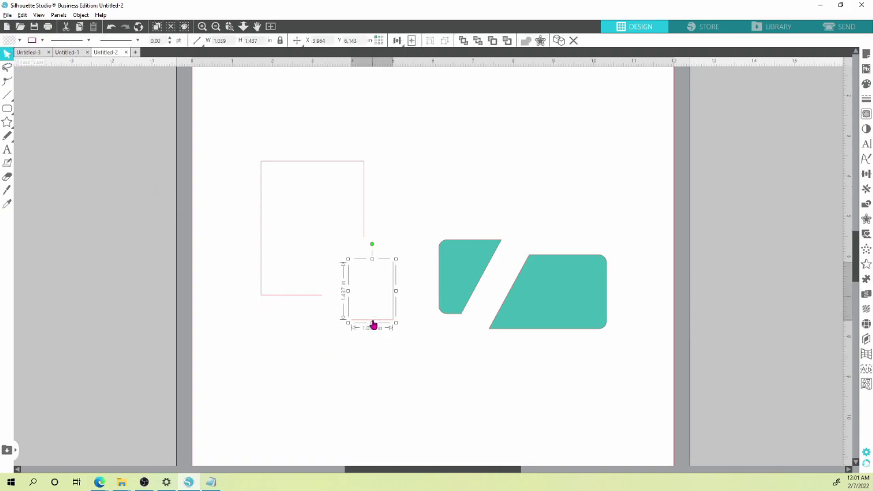
pyautogui.click(19, 41)
pyautogui.click(14, 56)
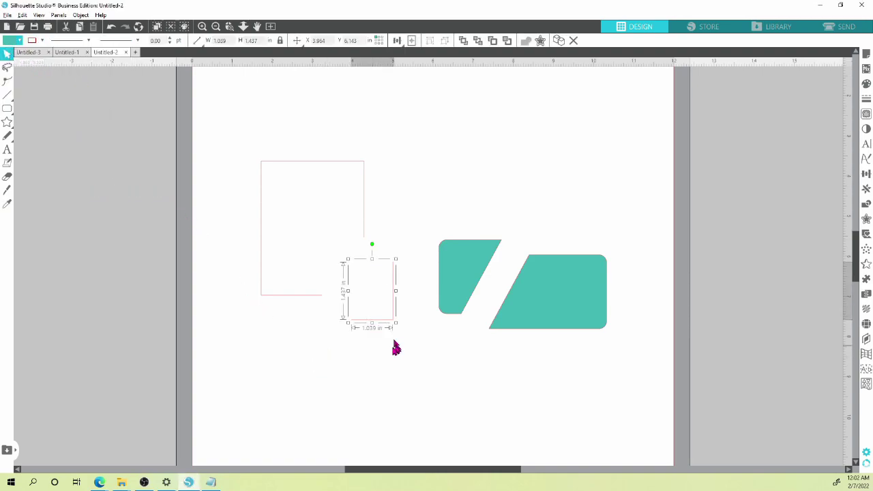
pyautogui.click(392, 297)
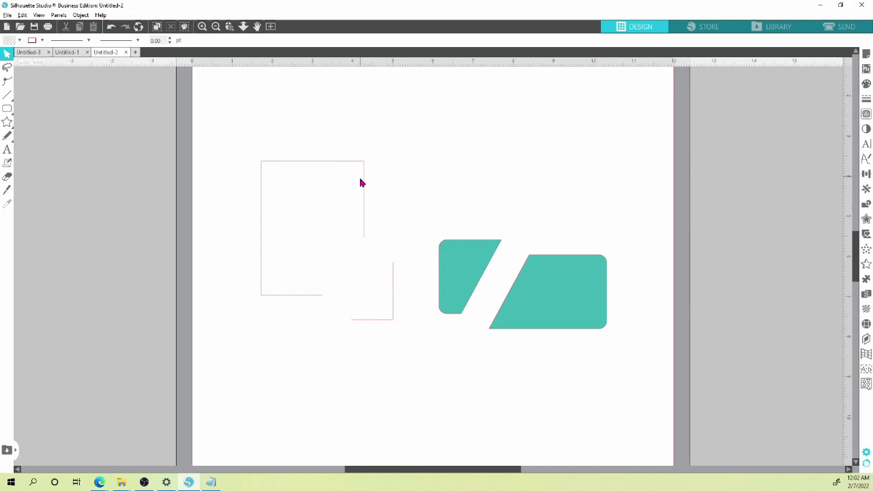
pyautogui.click(364, 206)
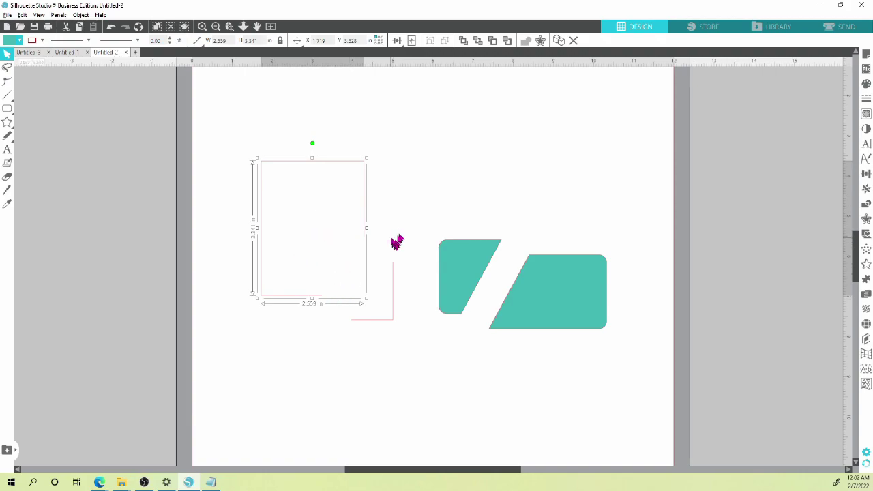
# Step: Spread the two teal pieces apart, with the smaller one higher and the larger one to its lower right, and deselect
pyautogui.moveTo(541, 289); pyautogui.dragTo(559, 237)
pyautogui.moveTo(494, 253); pyautogui.dragTo(494, 197)
pyautogui.moveTo(550, 248); pyautogui.dragTo(564, 207)
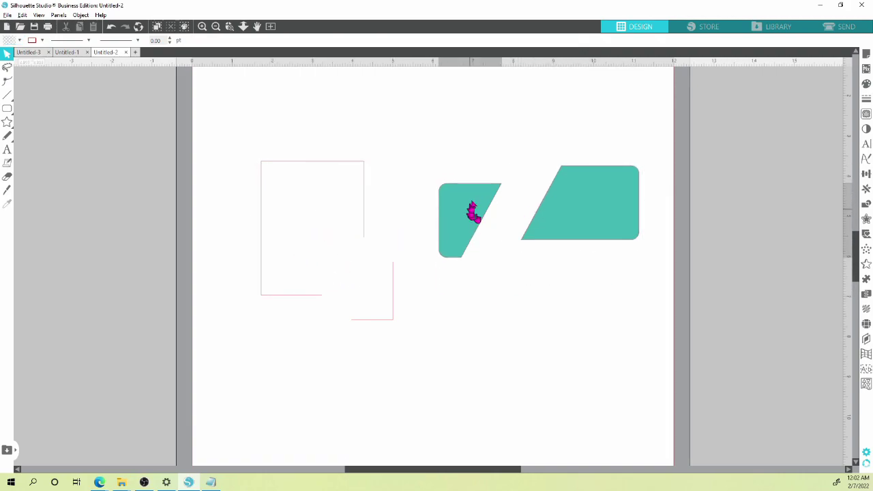
pyautogui.moveTo(472, 214); pyautogui.dragTo(484, 193)
pyautogui.moveTo(577, 199); pyautogui.dragTo(559, 267)
pyautogui.click(384, 236)
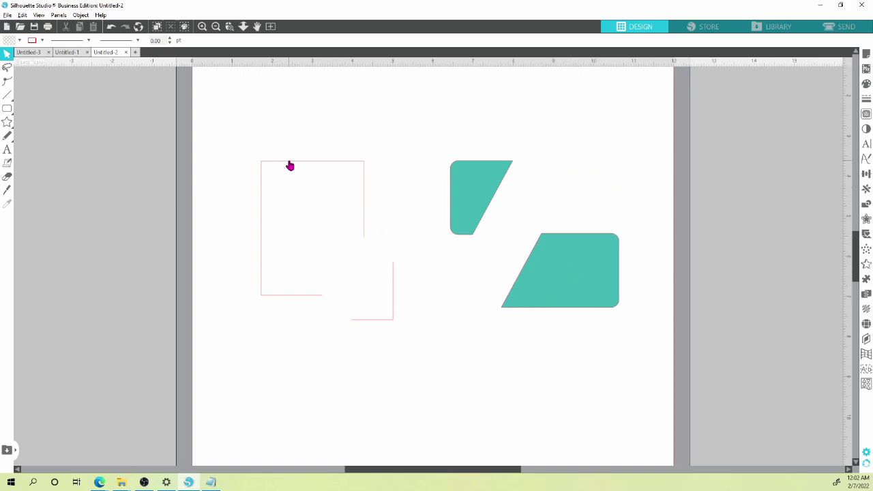
# Step: Draw a rectangle about 2.47 in wide by 3.49 in tall across the page's left edge and fill it pink
pyautogui.click(7, 108)
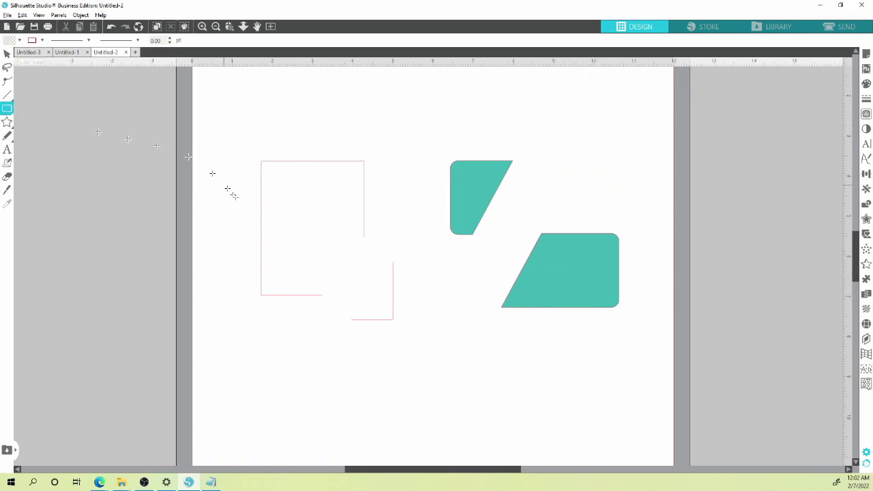
pyautogui.moveTo(138, 156); pyautogui.dragTo(237, 297)
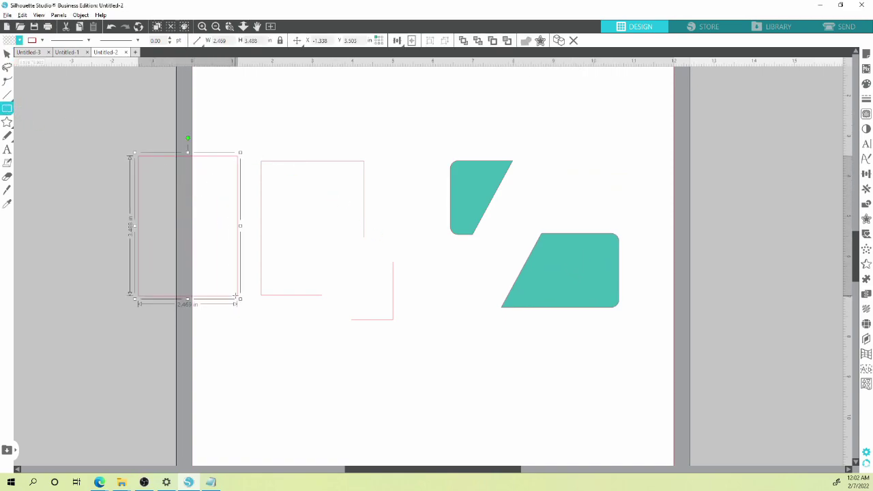
pyautogui.click(19, 41)
pyautogui.click(24, 60)
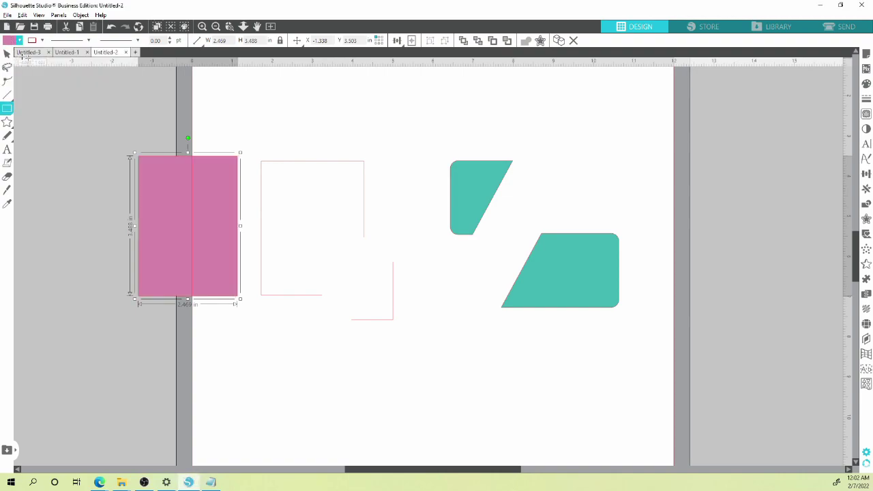
# Step: Cut off the pink rectangle's lower-right corner with a straight Outline knife line and apply the cut
pyautogui.click(9, 189)
pyautogui.moveTo(255, 217); pyautogui.dragTo(196, 321)
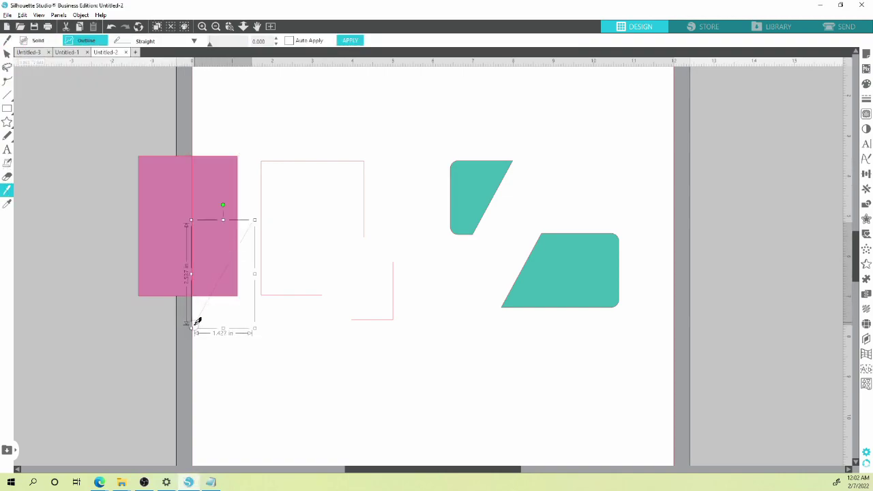
pyautogui.click(350, 43)
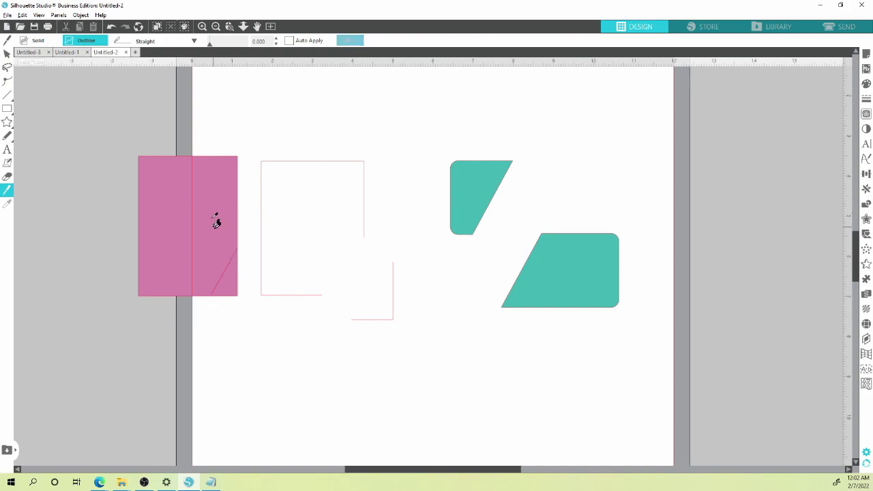
# Step: Move the larger pink piece off the page and place the cut-off triangle just beyond its sliced corner
pyautogui.click(7, 53)
pyautogui.moveTo(163, 225); pyautogui.dragTo(137, 254)
pyautogui.click(225, 287)
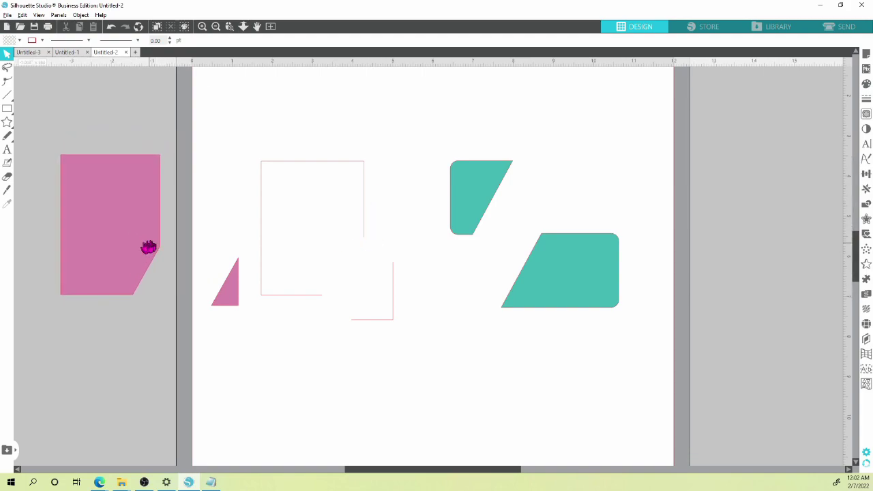
pyautogui.moveTo(230, 302); pyautogui.dragTo(153, 304)
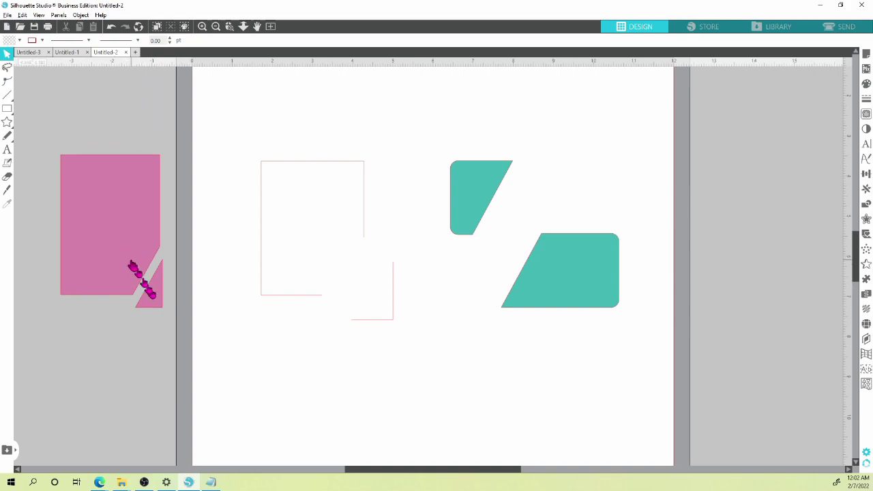
# Step: Move both open outline pieces slightly up and to the left, and deselect them
pyautogui.moveTo(365, 235); pyautogui.dragTo(352, 221)
pyautogui.moveTo(392, 275); pyautogui.dragTo(379, 264)
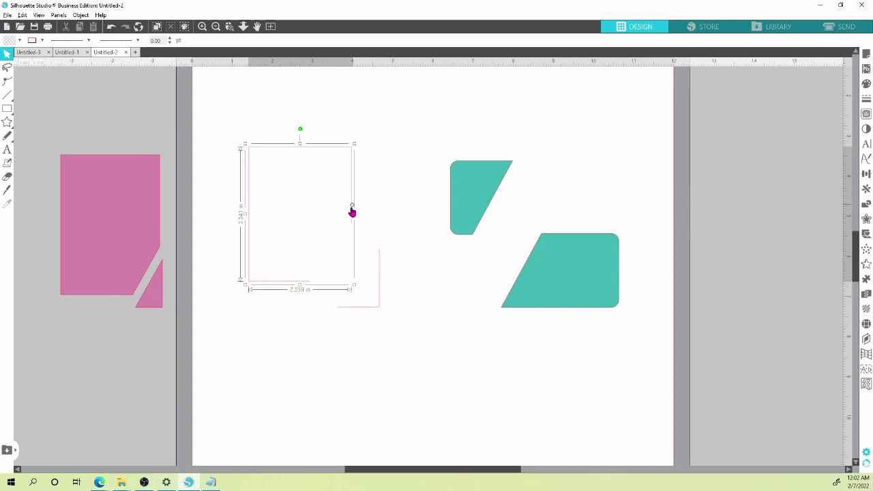
pyautogui.click(380, 264)
pyautogui.click(382, 207)
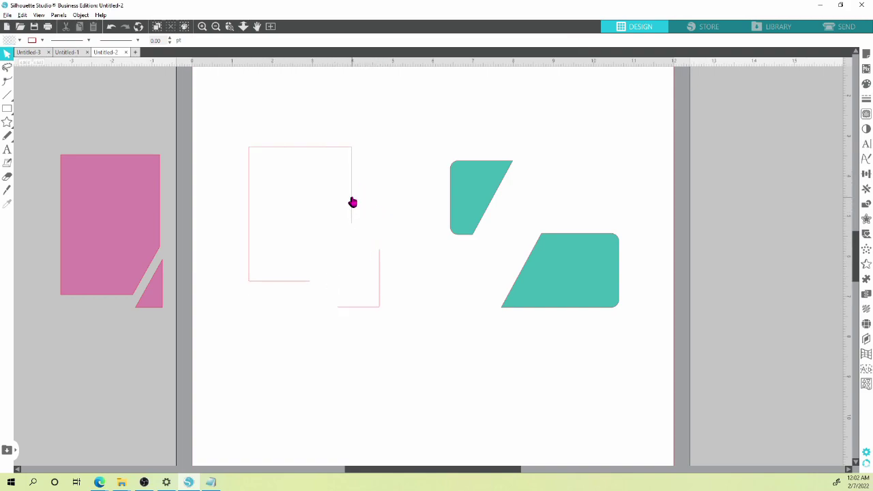
# Step: Open the larger open outline piece for point editing
pyautogui.click(352, 203)
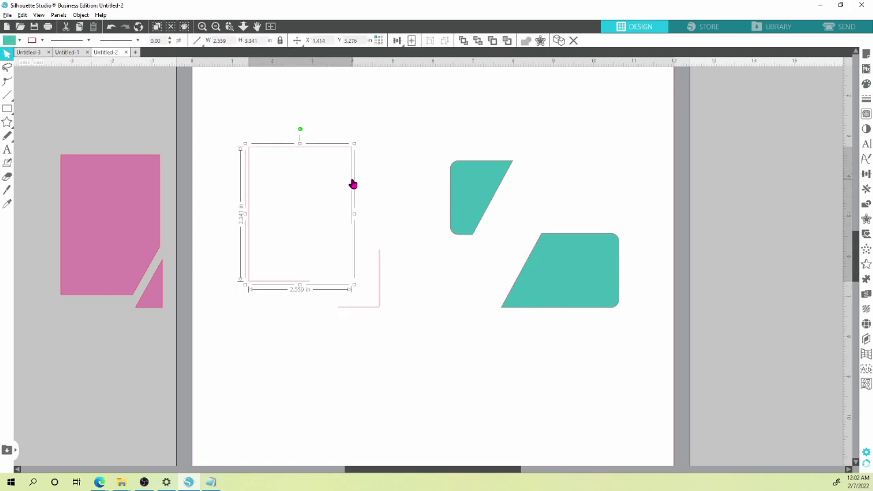
pyautogui.doubleClick(353, 186)
pyautogui.doubleClick(350, 224)
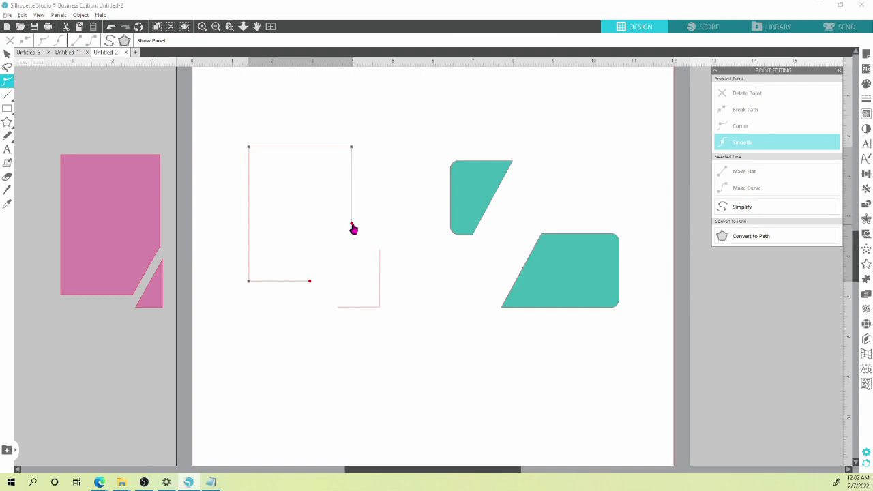
# Step: Join the larger open piece's two end points to close it with a diagonal edge, and undo the join
pyautogui.click(309, 281)
pyautogui.moveTo(352, 227); pyautogui.dragTo(312, 277)
pyautogui.click(346, 224)
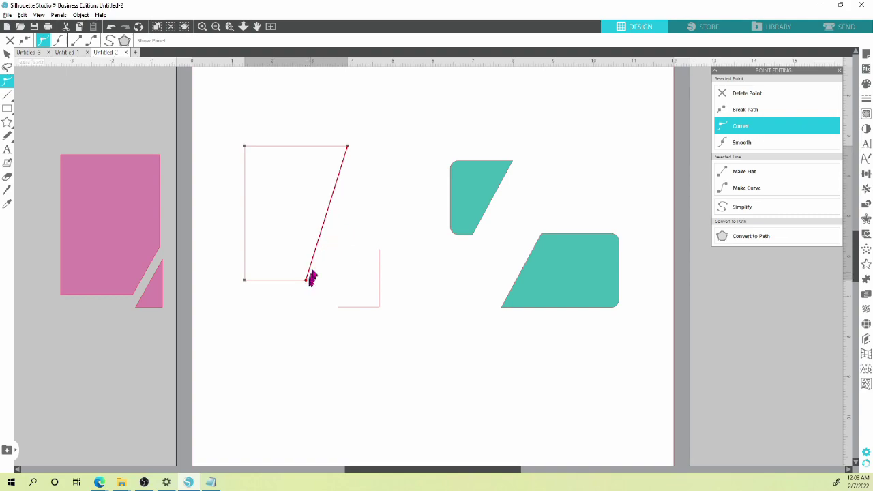
pyautogui.moveTo(307, 281)
pyautogui.mouseDown()
pyautogui.moveTo(349, 225)
pyautogui.moveTo(309, 280)
pyautogui.mouseUp()
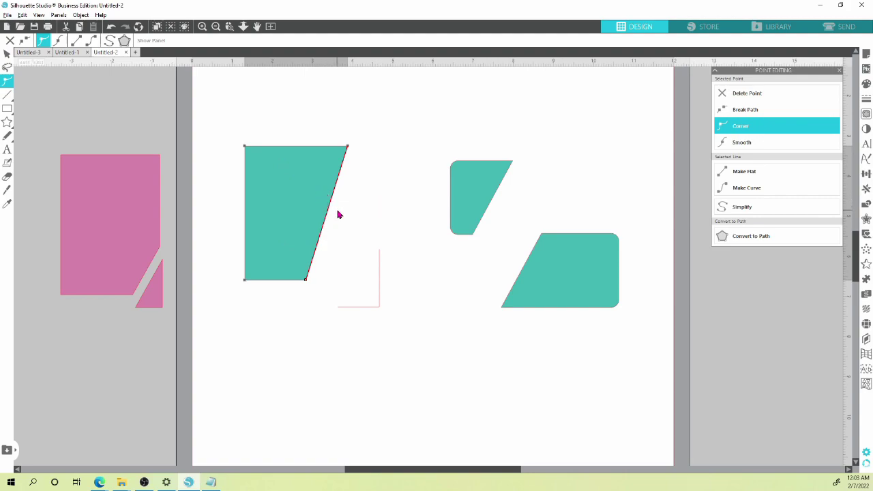
pyautogui.hotkey('ctrl', 'z')
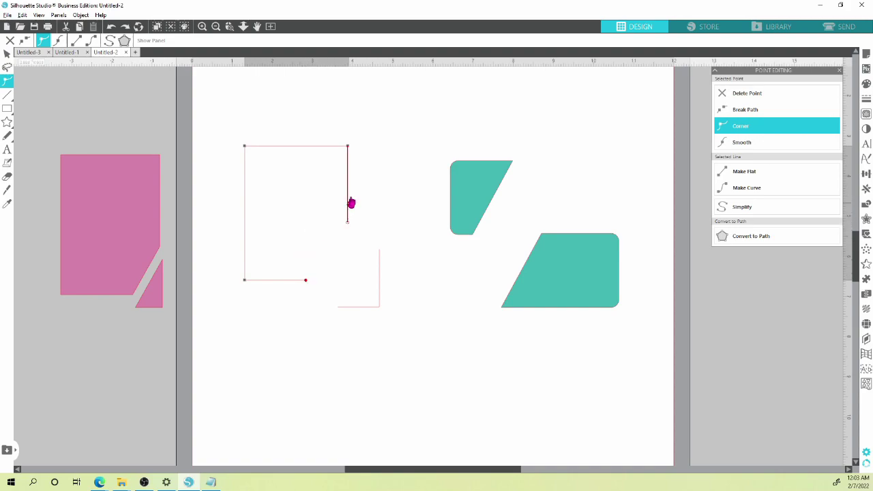
# Step: Add an edit point just above the upper open end of the larger outline piece, and pull the end point down and inward
pyautogui.scroll(5, 334, 232)
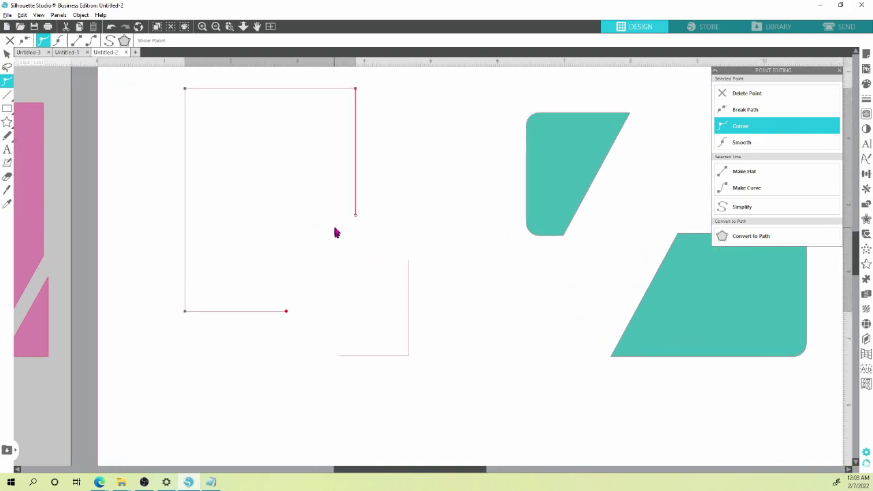
pyautogui.scroll(3, 321, 225)
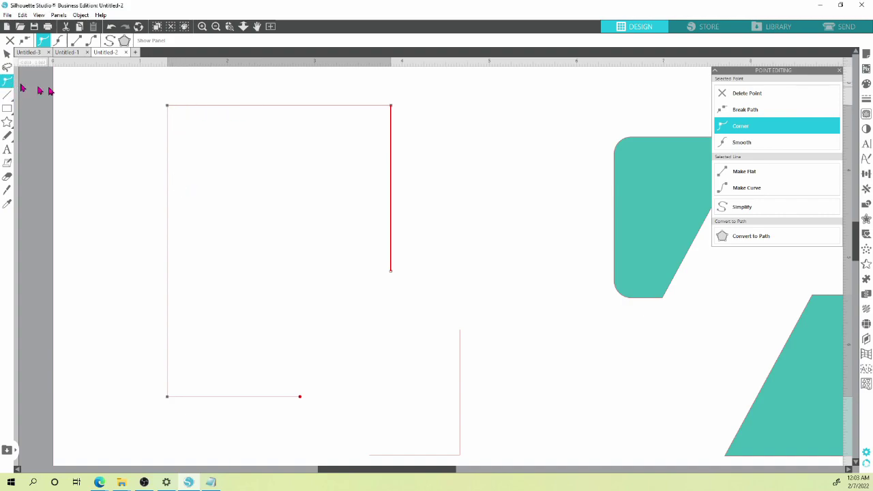
pyautogui.click(393, 180)
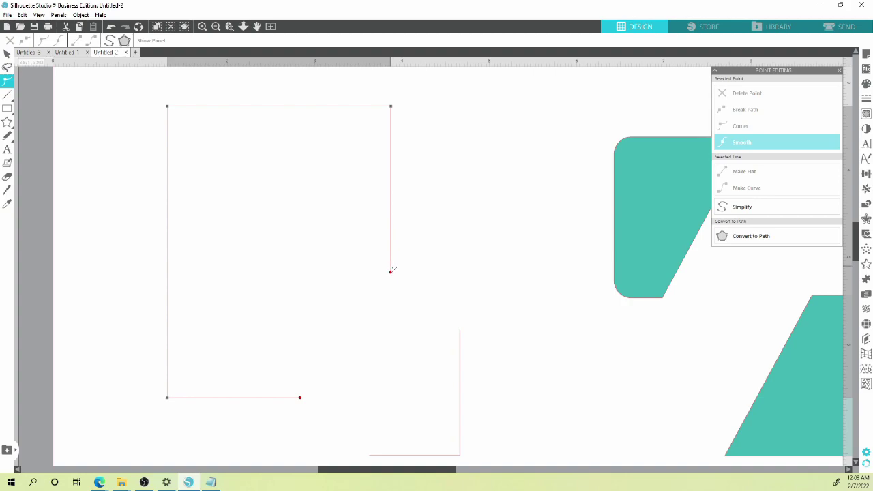
pyautogui.click(391, 270)
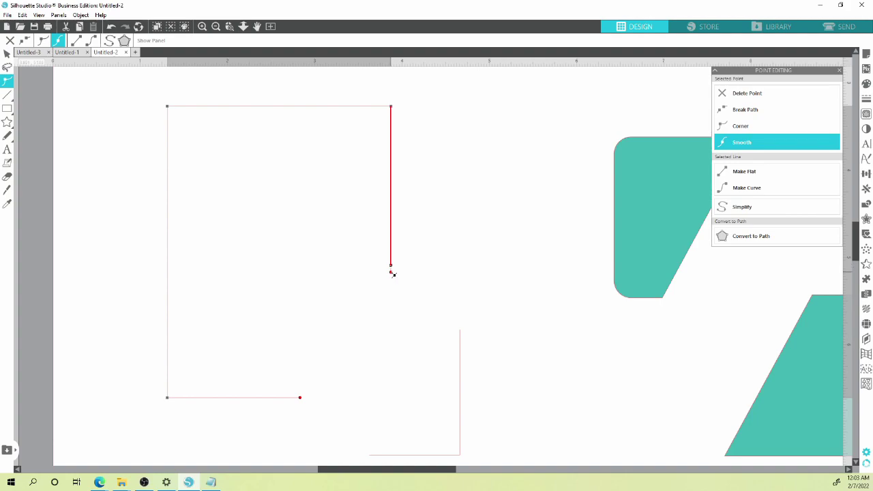
pyautogui.click(392, 272)
pyautogui.moveTo(384, 271); pyautogui.dragTo(380, 298)
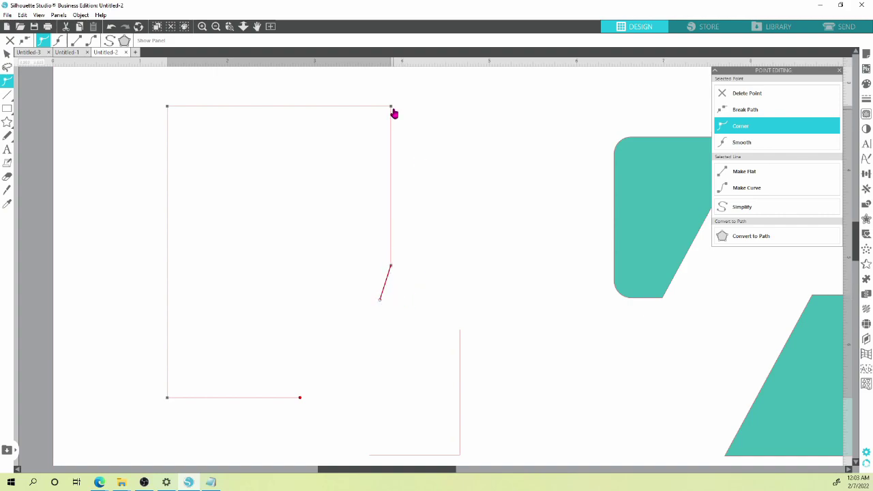
# Step: Shape the open end into an inward corner and join it to the bottom end point, closing the path with a notched lower-right corner
pyautogui.moveTo(391, 110); pyautogui.dragTo(384, 142)
pyautogui.hotkey('ctrl', 'z')
pyautogui.moveTo(381, 300); pyautogui.dragTo(285, 252)
pyautogui.press('shift')
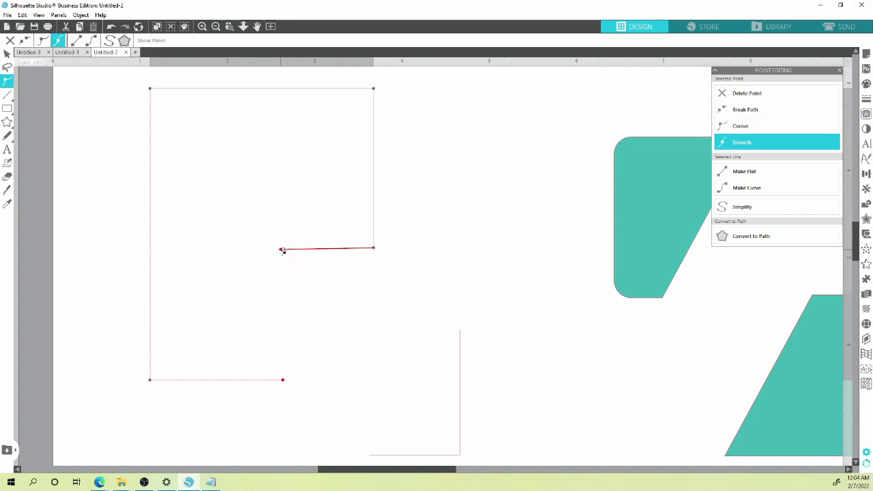
pyautogui.click(283, 380)
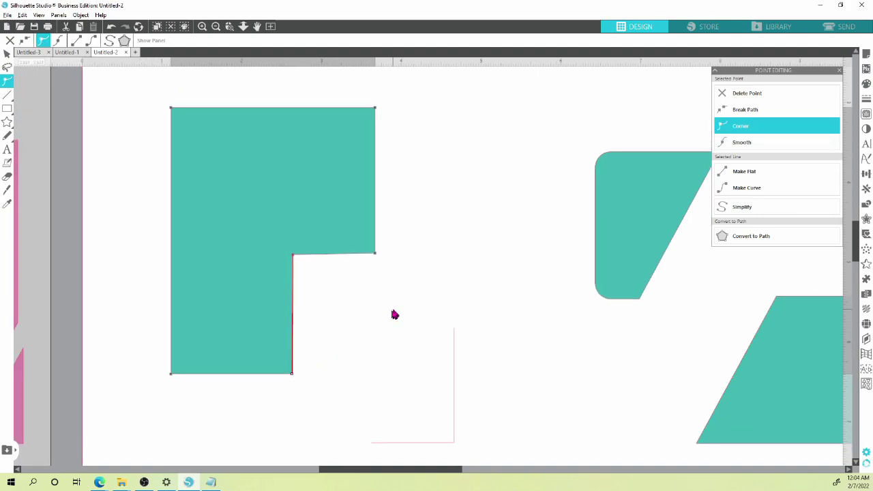
# Step: Move the larger cut piece of the teal rounded rectangle up and closer to its smaller counterpart
pyautogui.scroll(-3, 392, 312)
pyautogui.scroll(-3, 409, 321)
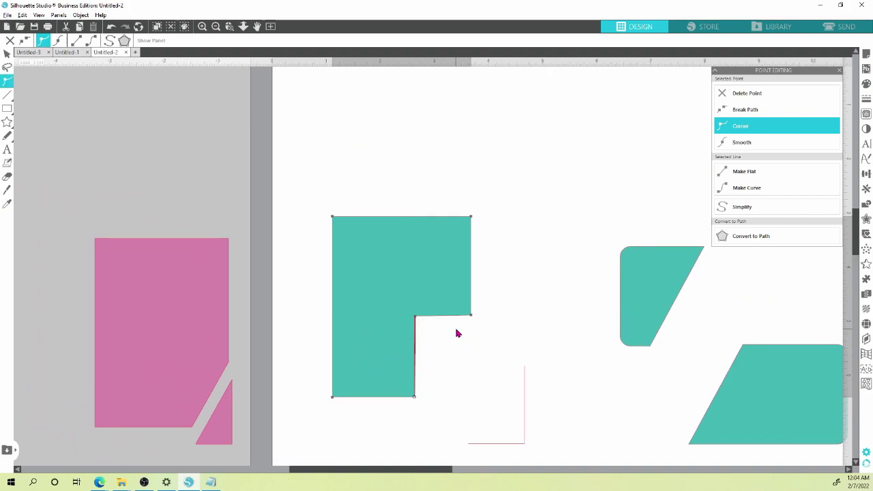
pyautogui.moveTo(488, 330); pyautogui.dragTo(474, 305)
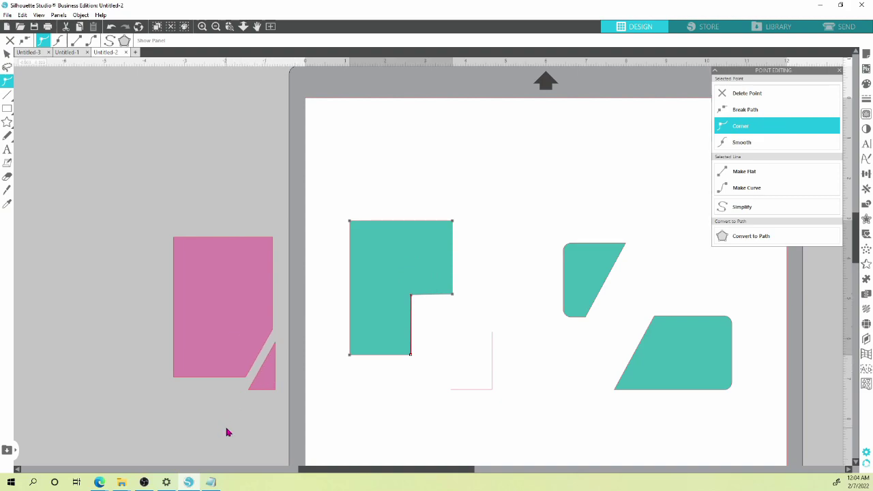
pyautogui.moveTo(676, 366); pyautogui.dragTo(649, 324)
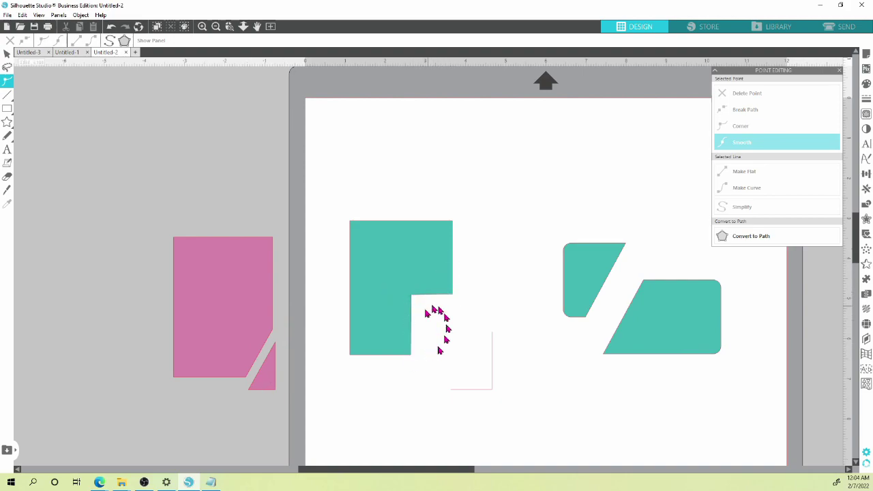
# Step: Move the closed teal piece off the page and place the larger pink piece over its lower-right area
pyautogui.moveTo(411, 277); pyautogui.dragTo(146, 199)
pyautogui.moveTo(230, 298); pyautogui.dragTo(195, 259)
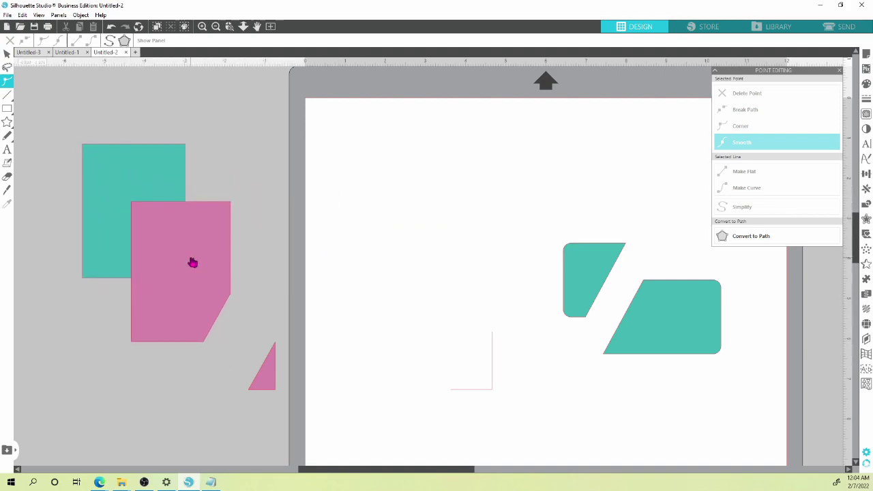
pyautogui.click(172, 243)
# Step: Select the overlapping teal and pink pieces and subtract the pink shape from the teal one
pyautogui.moveTo(210, 165); pyautogui.dragTo(178, 204)
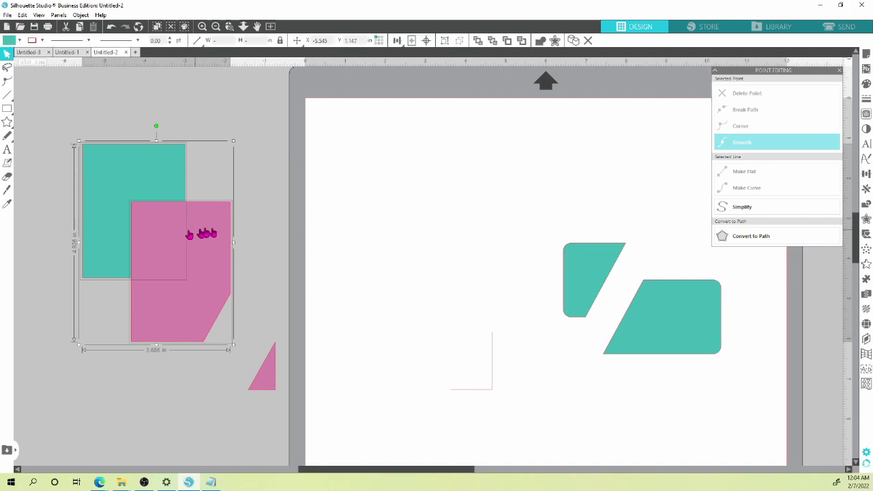
pyautogui.click(867, 205)
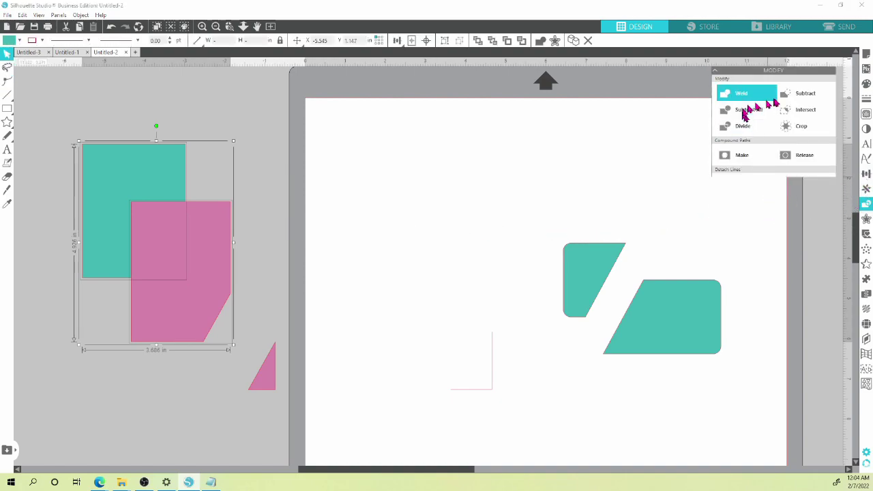
pyautogui.click(809, 100)
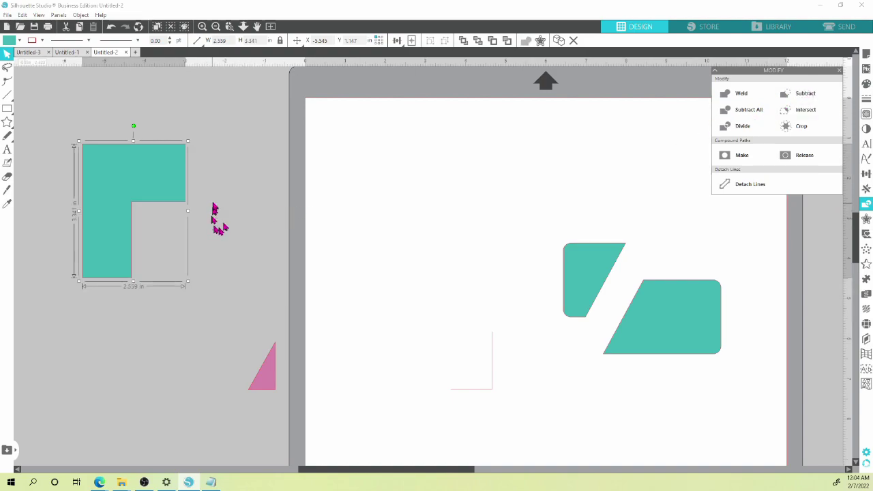
# Step: Arrange the notched teal piece on the page, with the pink triangle and the small open outline side by side near its notch
pyautogui.moveTo(179, 176); pyautogui.dragTo(426, 201)
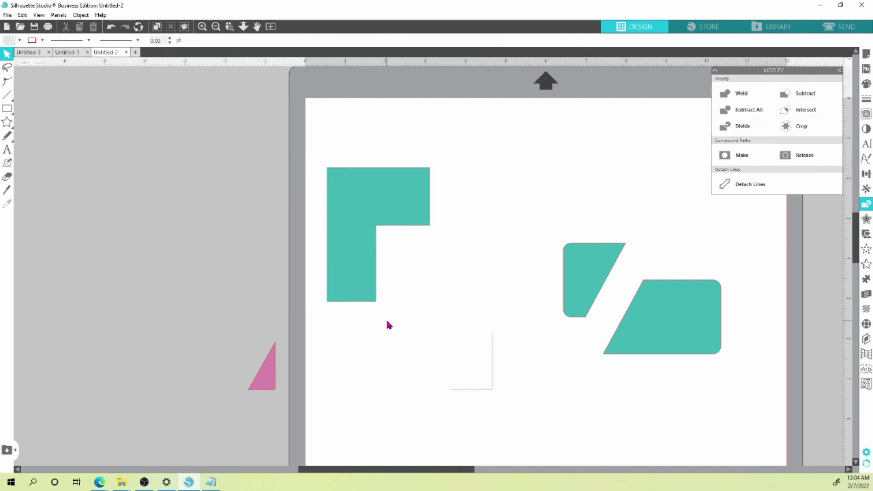
pyautogui.moveTo(266, 373); pyautogui.dragTo(384, 364)
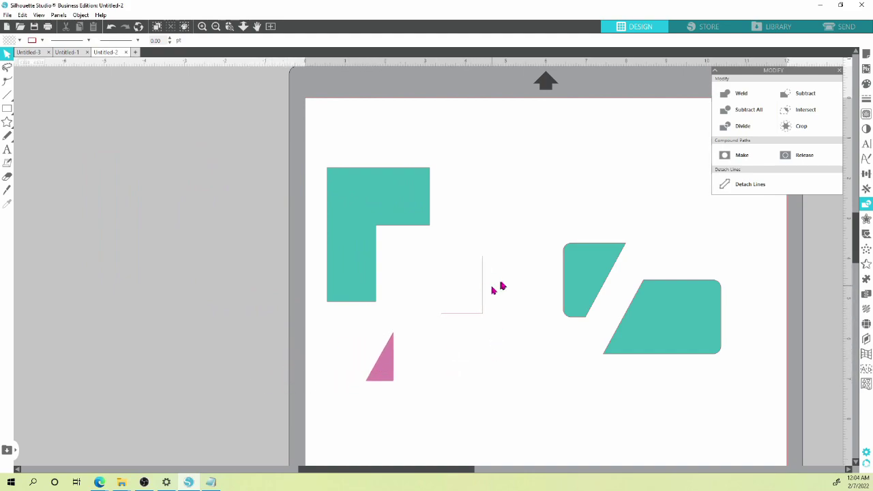
pyautogui.click(471, 289)
pyautogui.moveTo(489, 292)
pyautogui.mouseDown()
pyautogui.moveTo(484, 296)
pyautogui.moveTo(491, 290)
pyautogui.mouseUp()
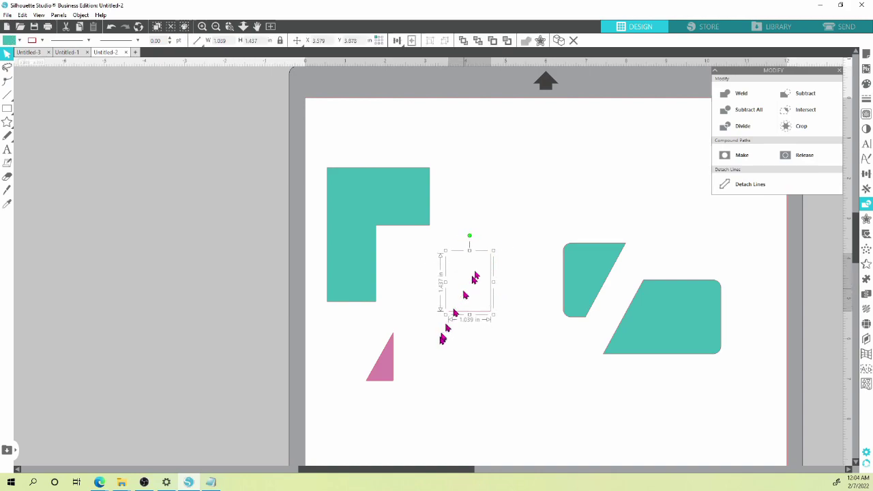
pyautogui.click(514, 312)
pyautogui.moveTo(391, 371); pyautogui.dragTo(428, 286)
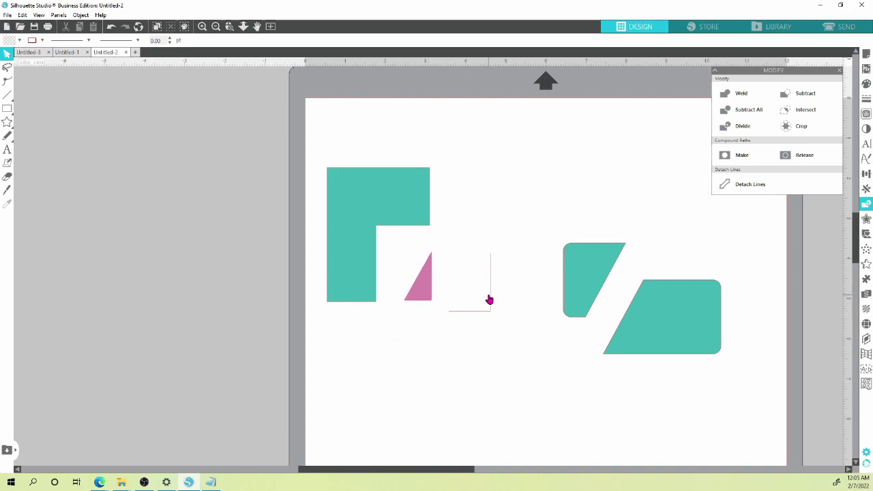
pyautogui.moveTo(653, 305); pyautogui.dragTo(656, 287)
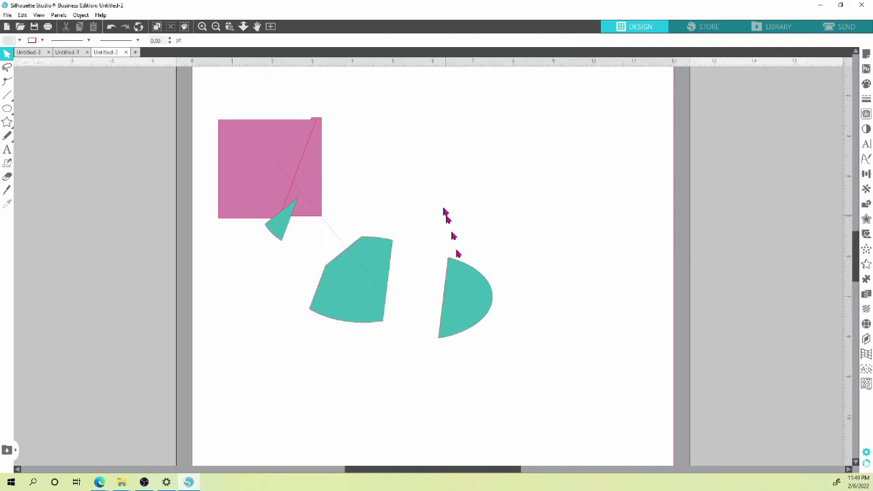
# Step: Spread the two pink cut pieces apart and move the small teal wedge slightly down
pyautogui.moveTo(318, 154); pyautogui.dragTo(372, 148)
pyautogui.moveTo(290, 177); pyautogui.dragTo(279, 156)
pyautogui.moveTo(282, 220); pyautogui.dragTo(282, 232)
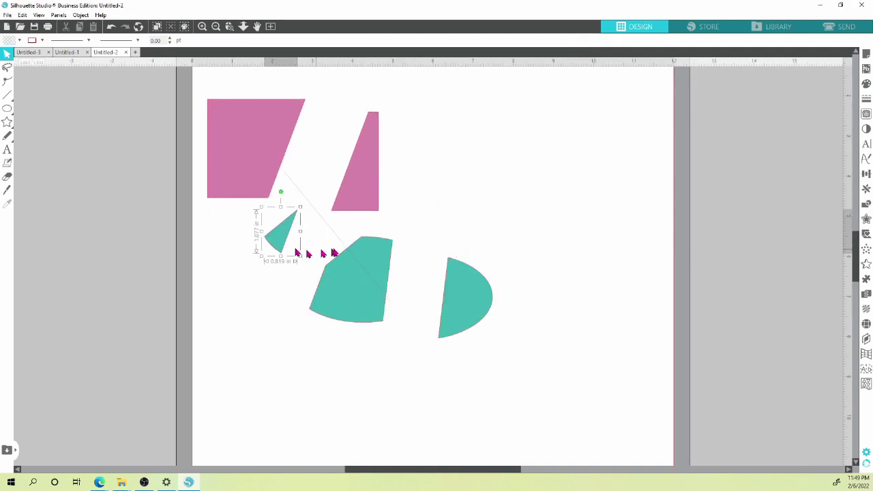
# Step: Select all the pink and teal cut pieces together with the leftover knife line and delete them
pyautogui.moveTo(198, 150); pyautogui.dragTo(512, 352)
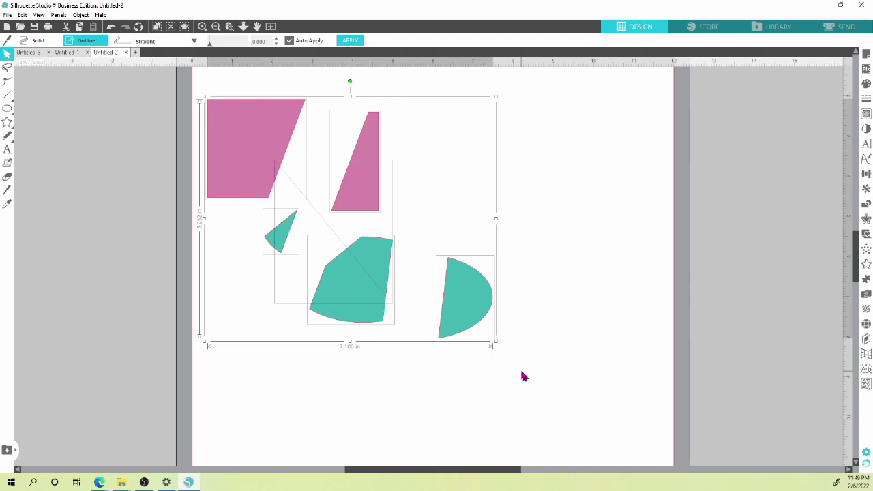
pyautogui.press('Delete')
# Step: Turn off Auto Apply for the Knife tool and return to the Select tool
pyautogui.click(7, 189)
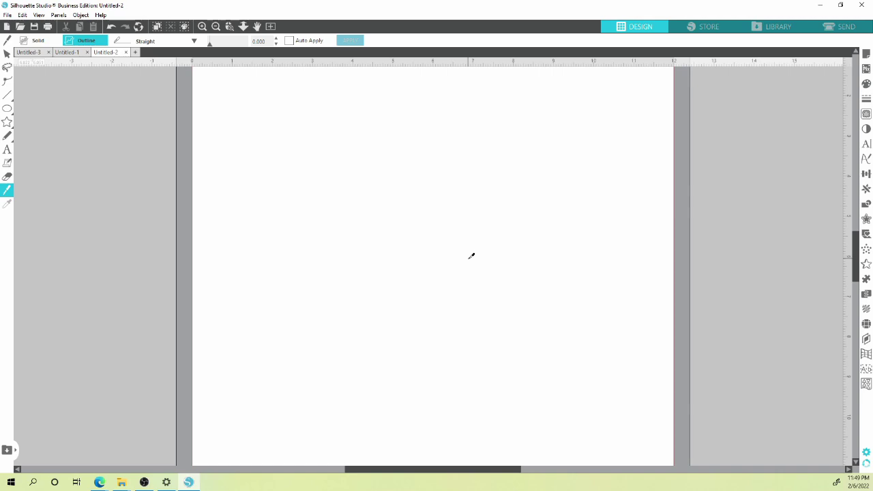
pyautogui.moveTo(559, 219); pyautogui.dragTo(553, 219)
pyautogui.click(8, 53)
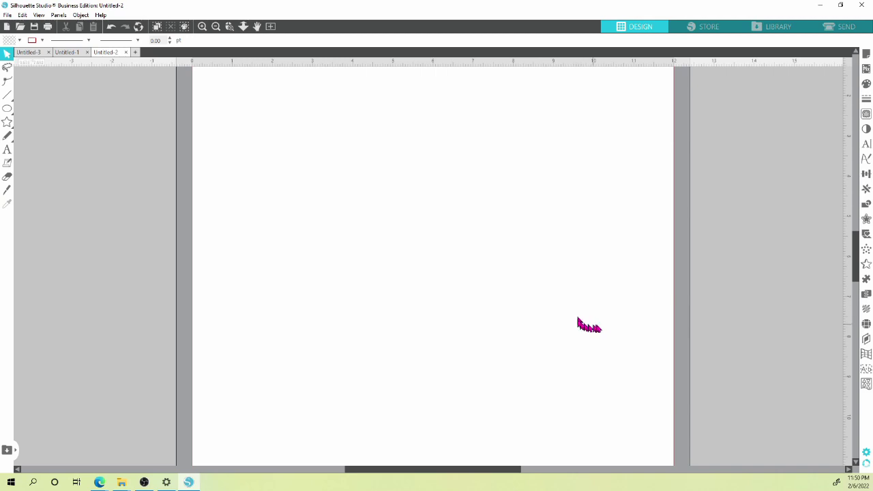